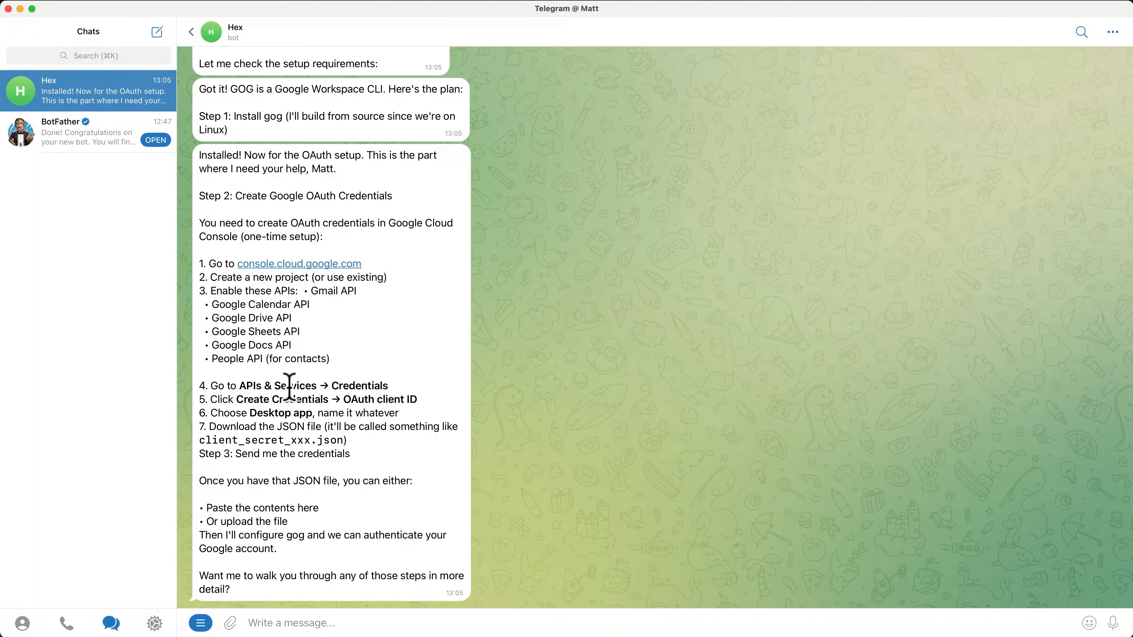
Step: Open the console.cloud.google.com link in Hex's OAuth setup instructions
{"action": "left_click", "coordinate": [315, 268]}
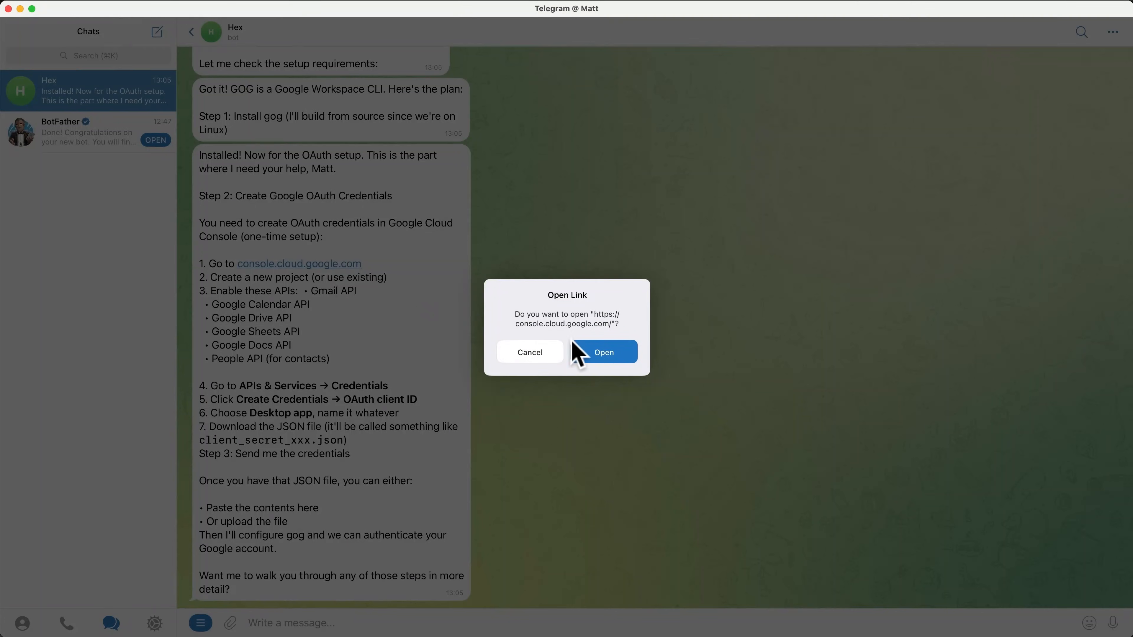
Step: Open Cloud Console in the browser, accept its Terms of Service, and start a new project
{"action": "left_click", "coordinate": [597, 352]}
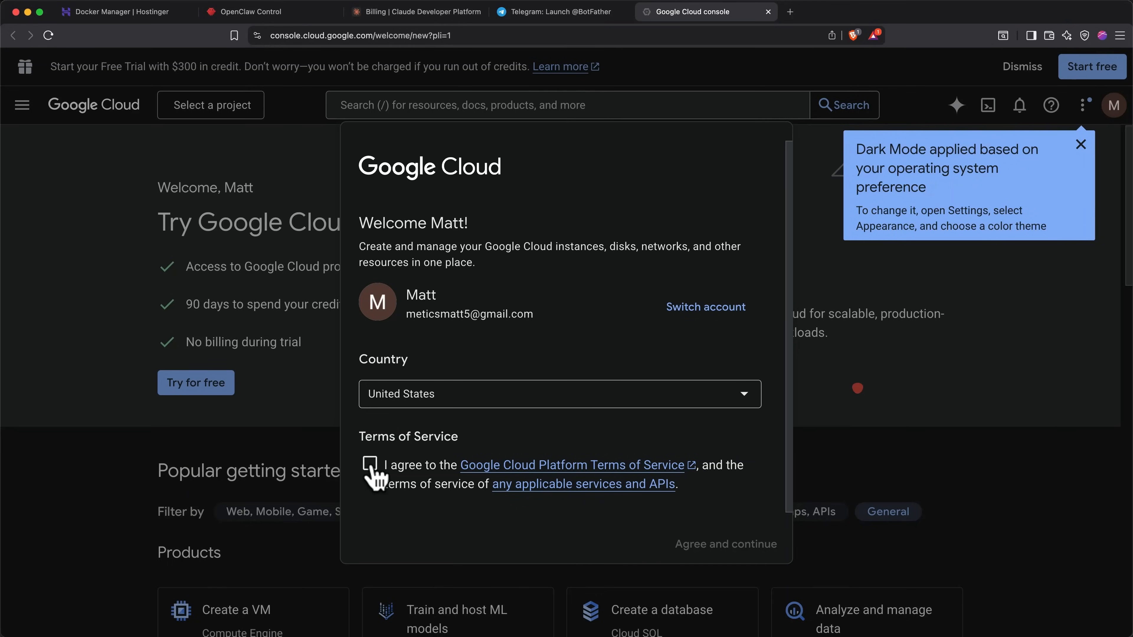
{"action": "left_click", "coordinate": [370, 464]}
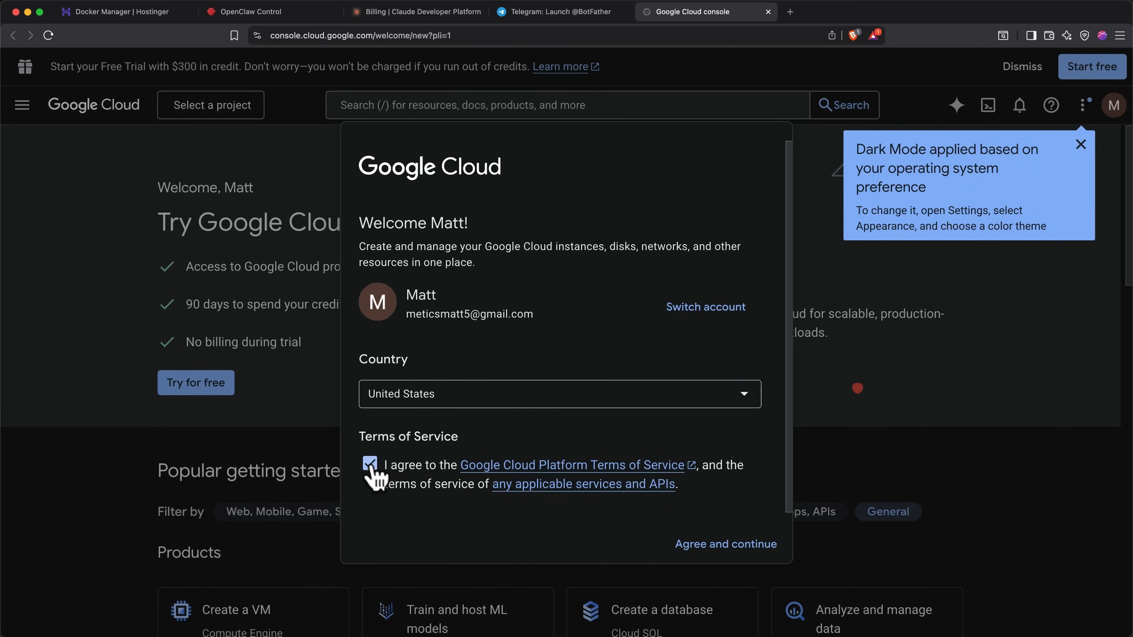
{"action": "left_click", "coordinate": [719, 553]}
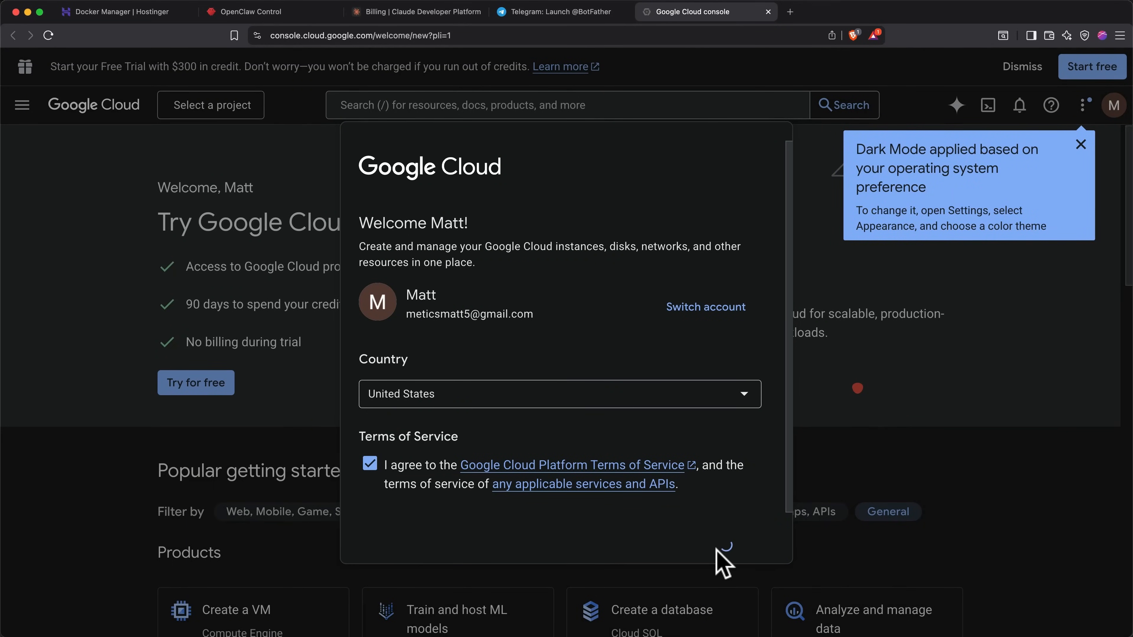
{"action": "left_click", "coordinate": [235, 111]}
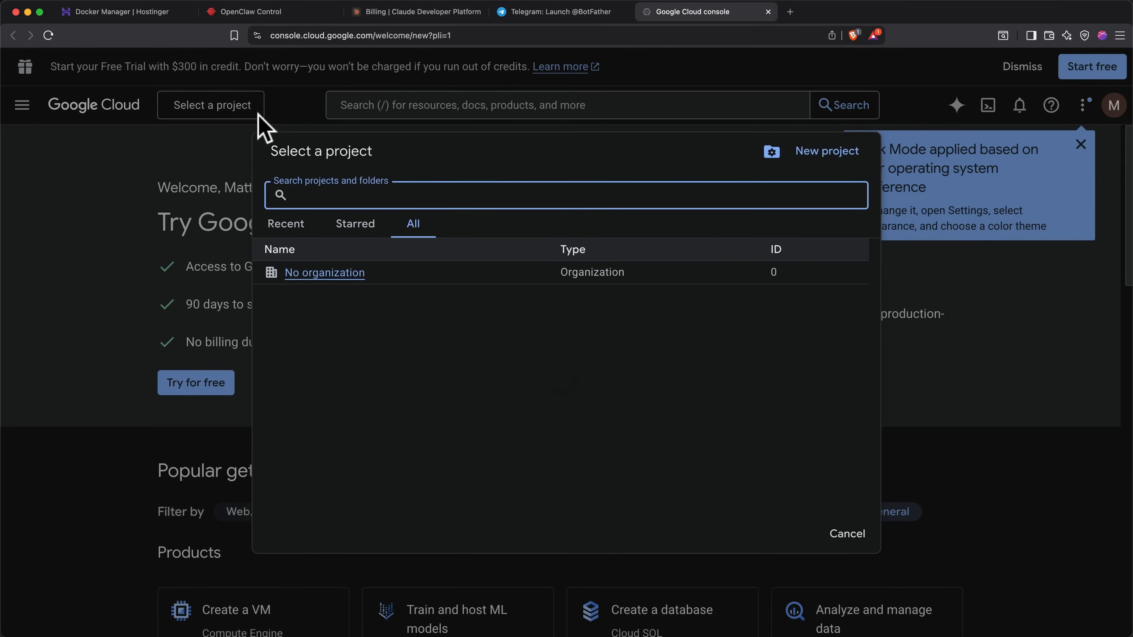
{"action": "left_click", "coordinate": [820, 153]}
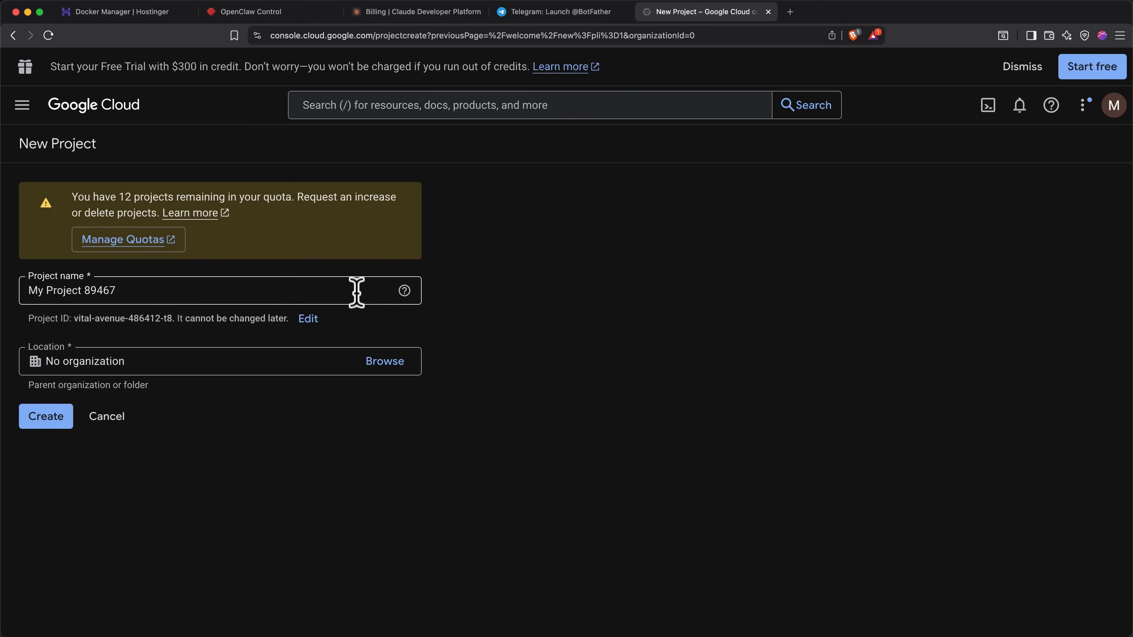
Step: Rename the new project to OpenClaw, create it, and switch to it
{"action": "double_click", "coordinate": [356, 291]}
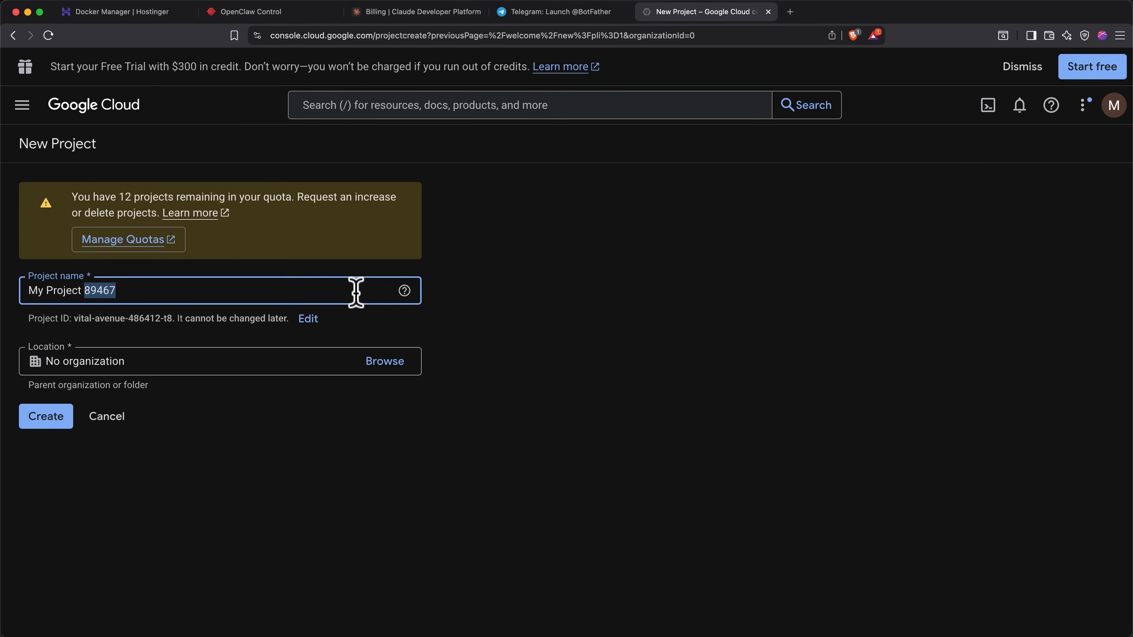
{"action": "key", "text": "super+a"}
{"action": "type", "text": "OpenClaw"}
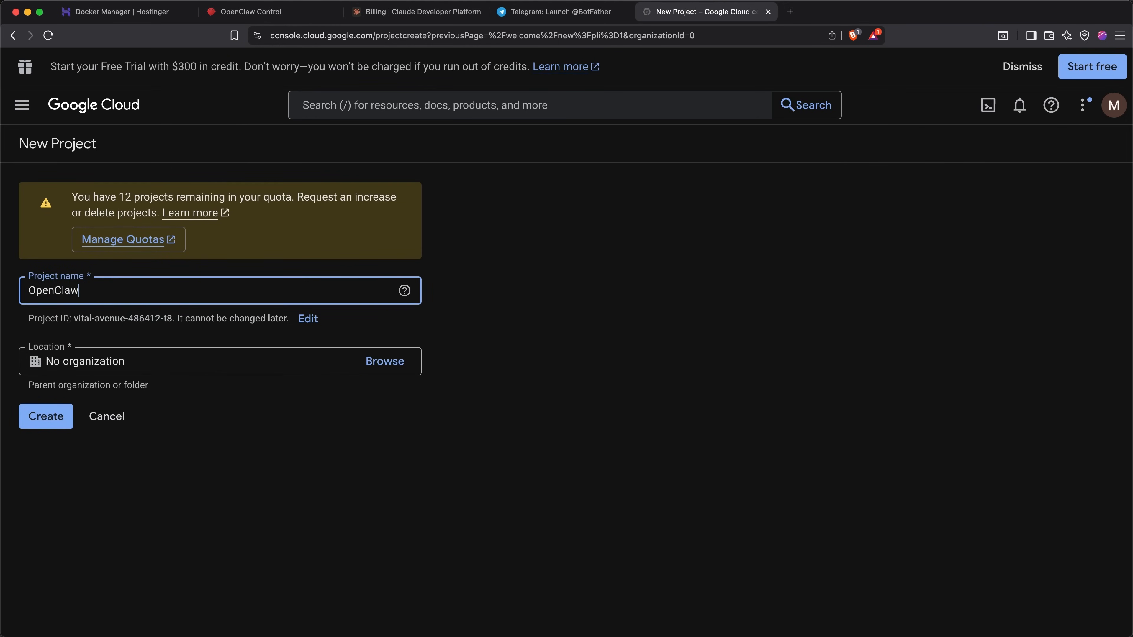
{"action": "left_click", "coordinate": [52, 417]}
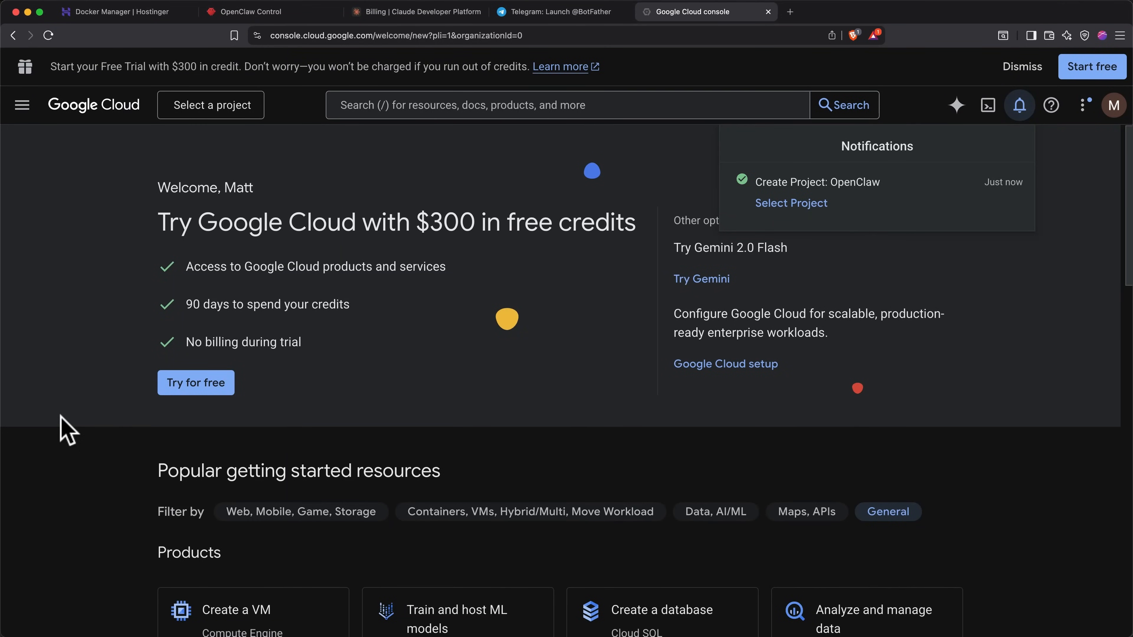
{"action": "left_click", "coordinate": [763, 210]}
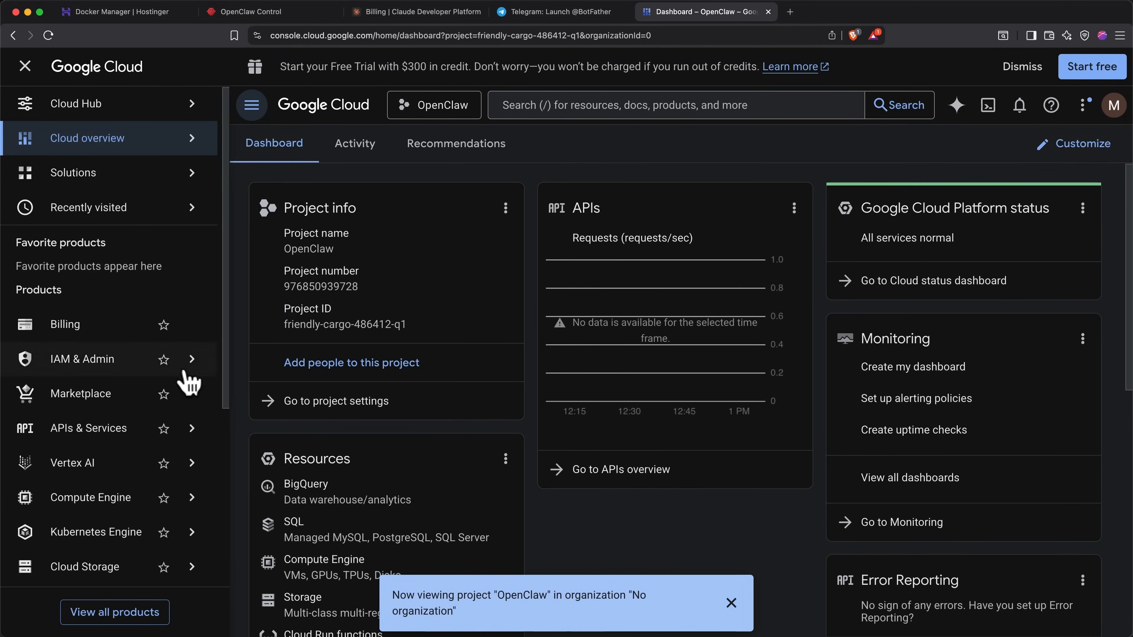
Step: Find the Gmail API in the API library and enable it for OpenClaw
{"action": "left_click", "coordinate": [125, 431]}
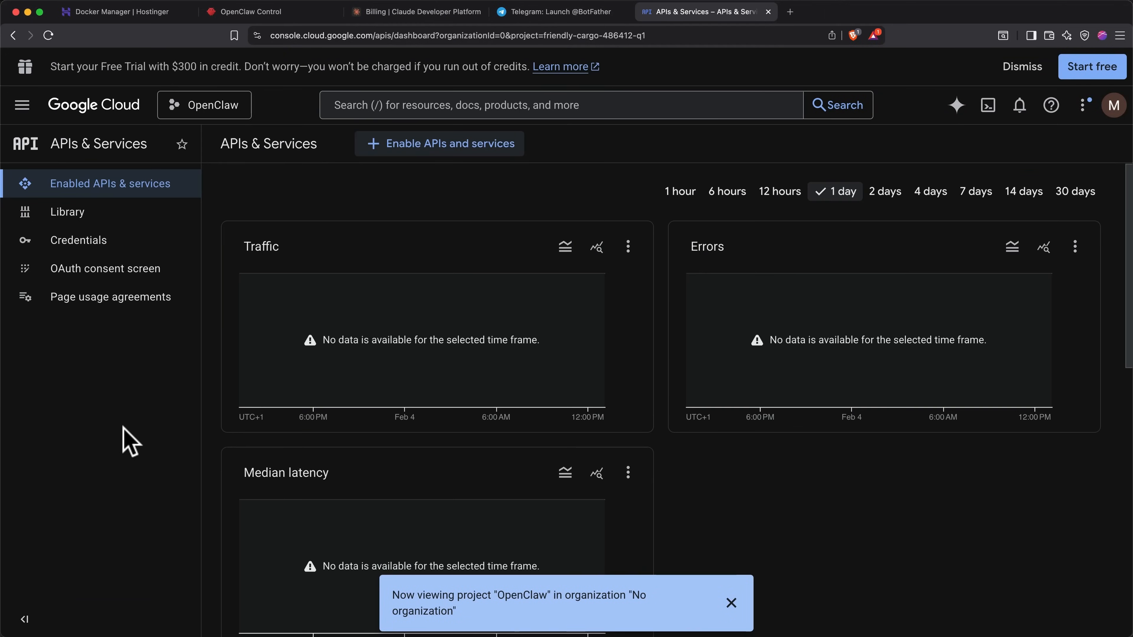
{"action": "left_click", "coordinate": [435, 155]}
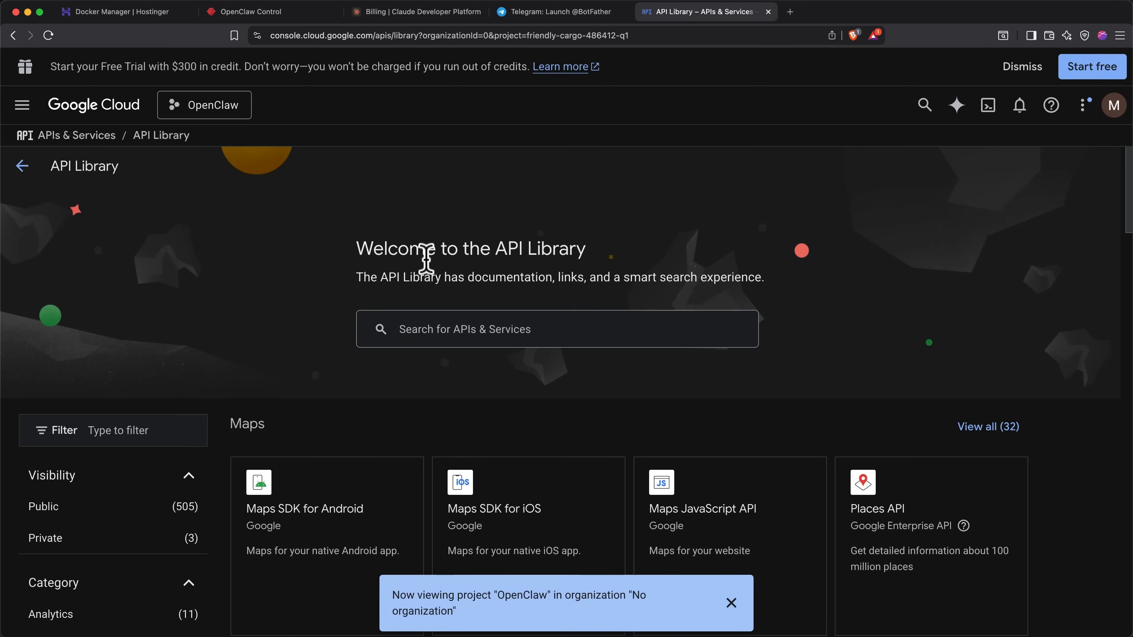
{"action": "left_click", "coordinate": [442, 322]}
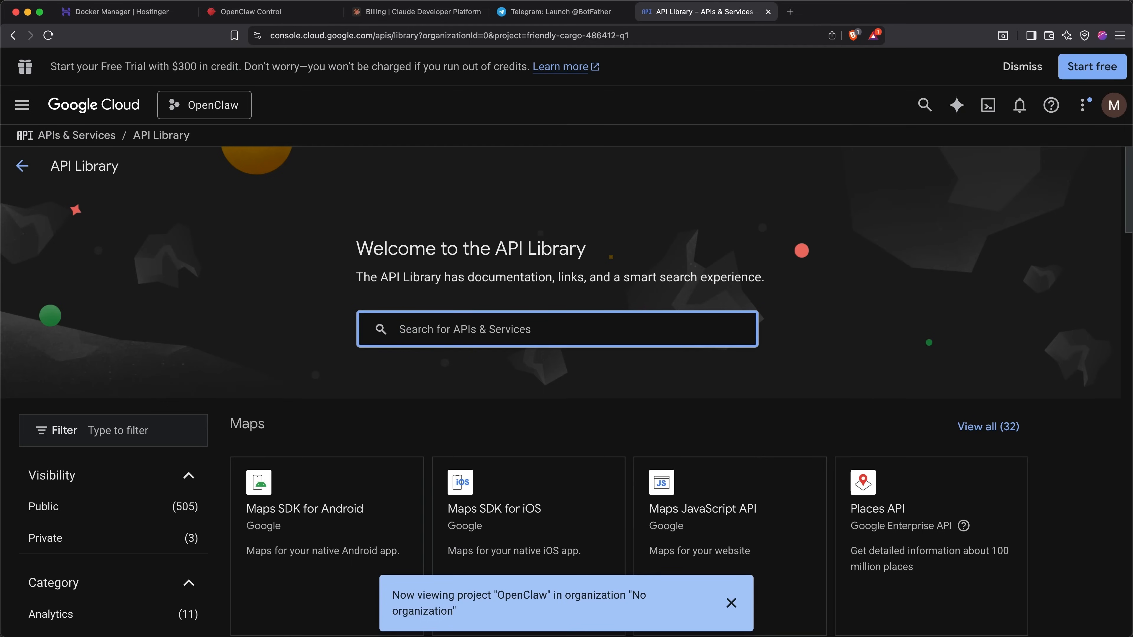
{"action": "type", "text": "Gmail"}
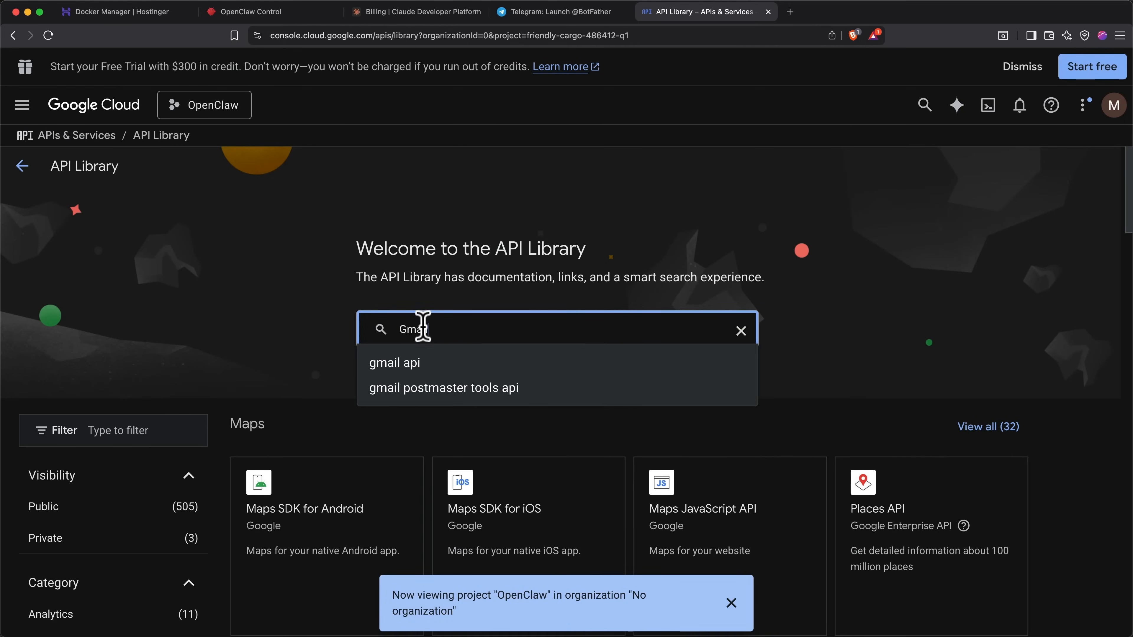
{"action": "left_click", "coordinate": [409, 363]}
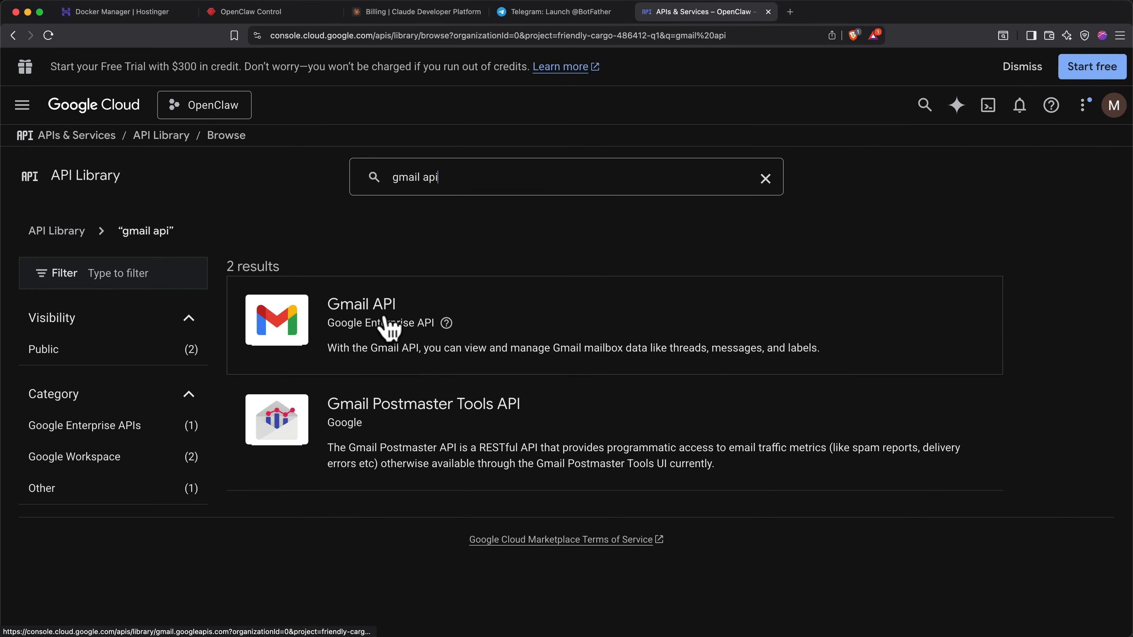
{"action": "left_click", "coordinate": [391, 330]}
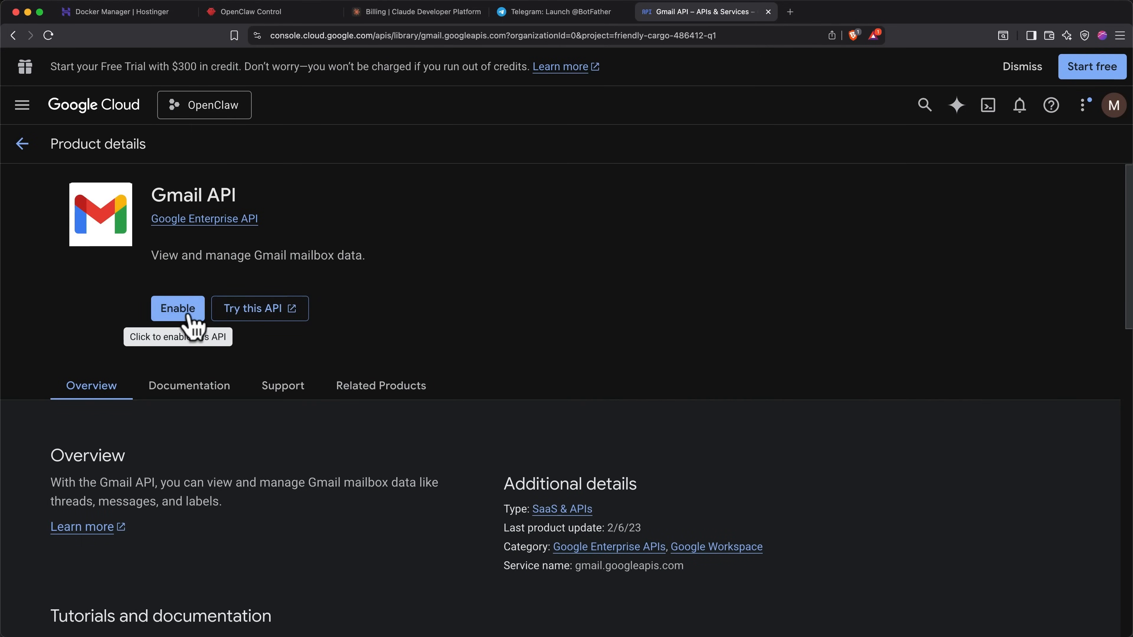
{"action": "left_click", "coordinate": [178, 308]}
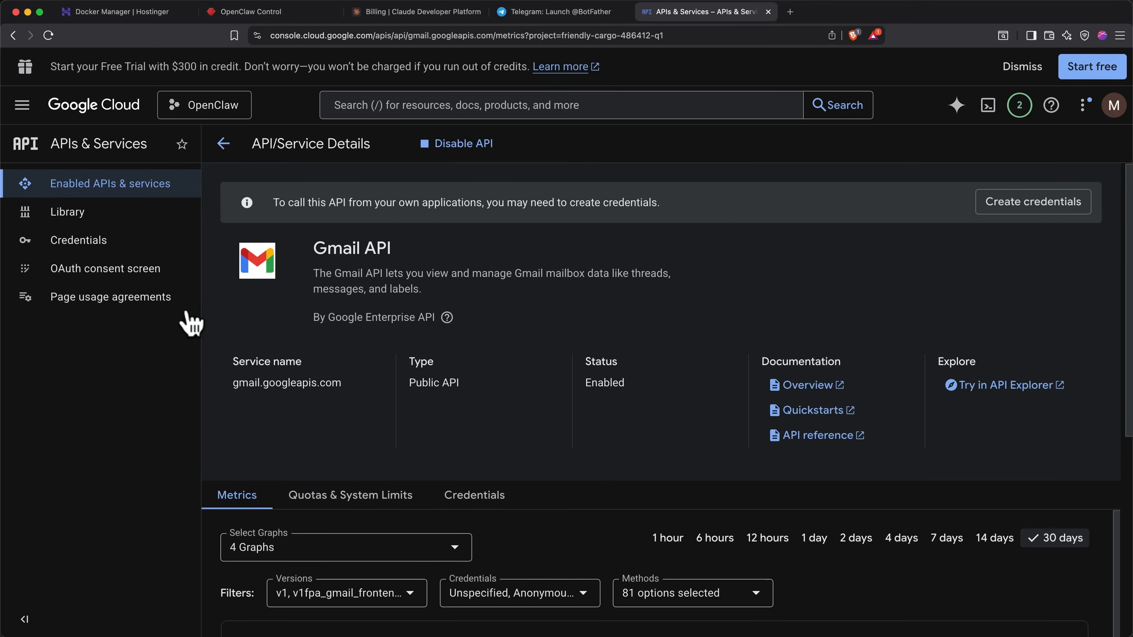
Step: Search the API library for the remaining APIs, then go to the Credentials page
{"action": "left_click", "coordinate": [223, 144]}
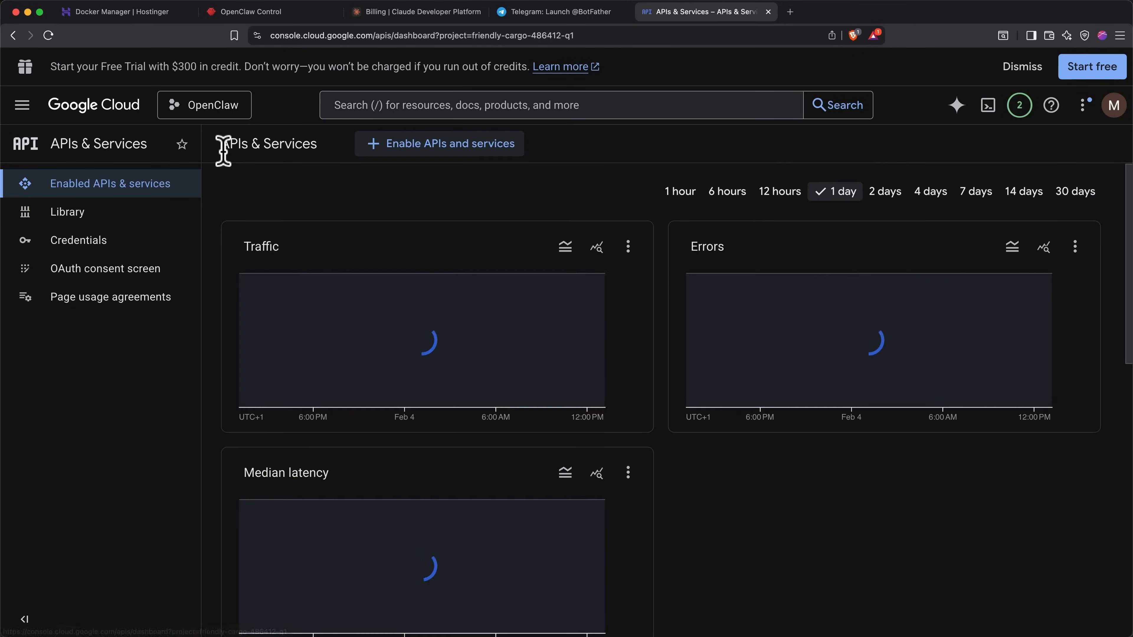
{"action": "left_click", "coordinate": [422, 152]}
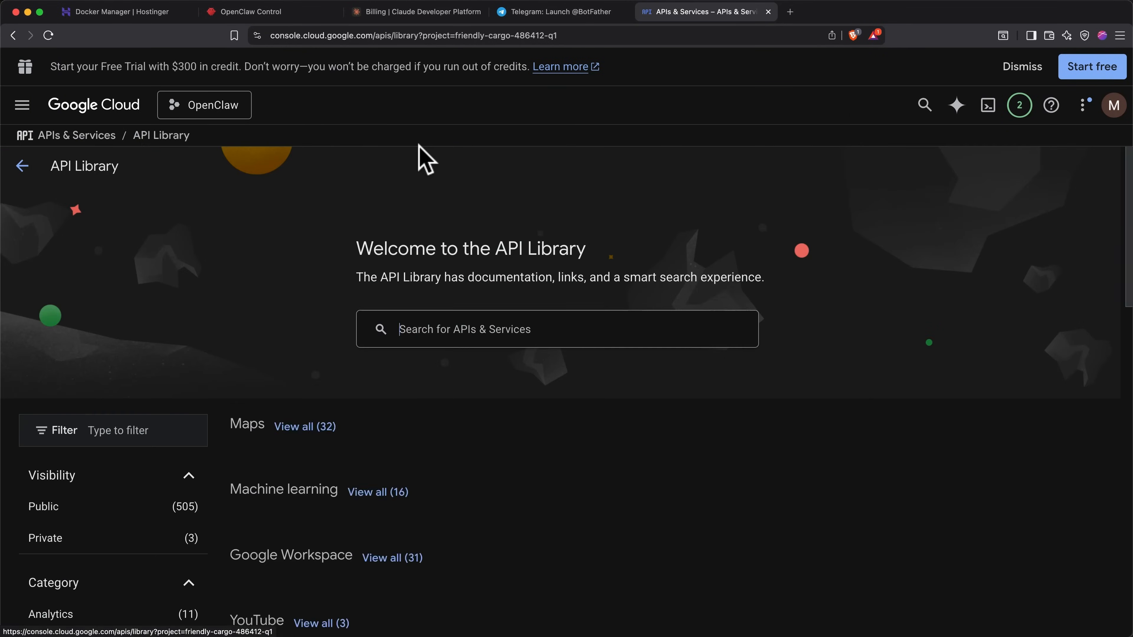
{"action": "left_click", "coordinate": [448, 329]}
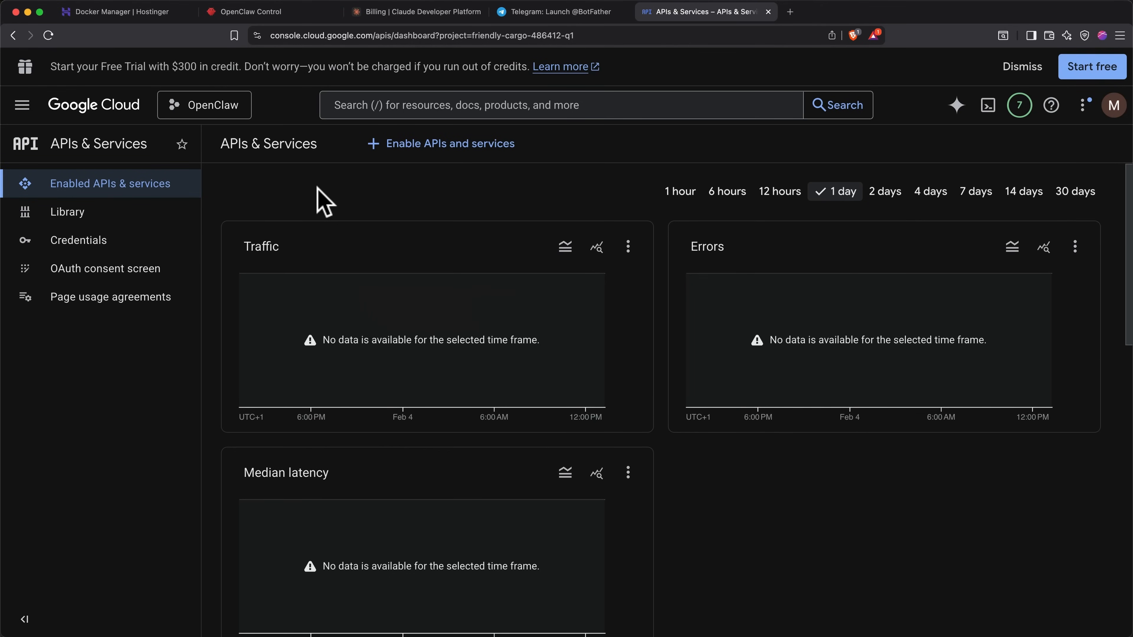
{"action": "scroll", "coordinate": [324, 203], "scroll_direction": "down", "scroll_amount": 15}
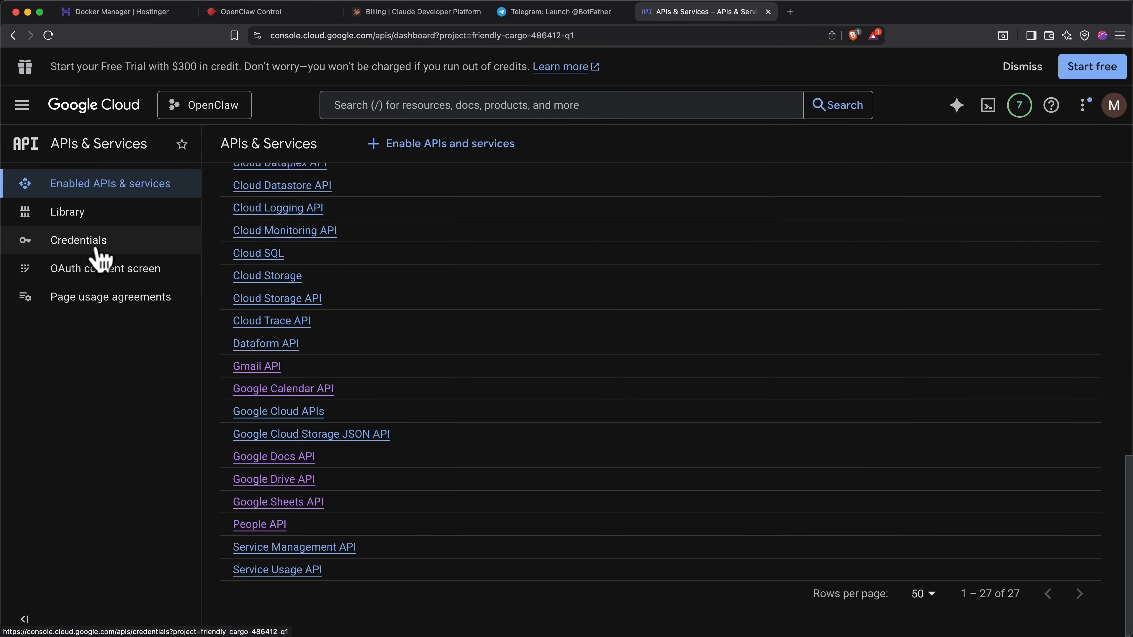
{"action": "left_click", "coordinate": [79, 241]}
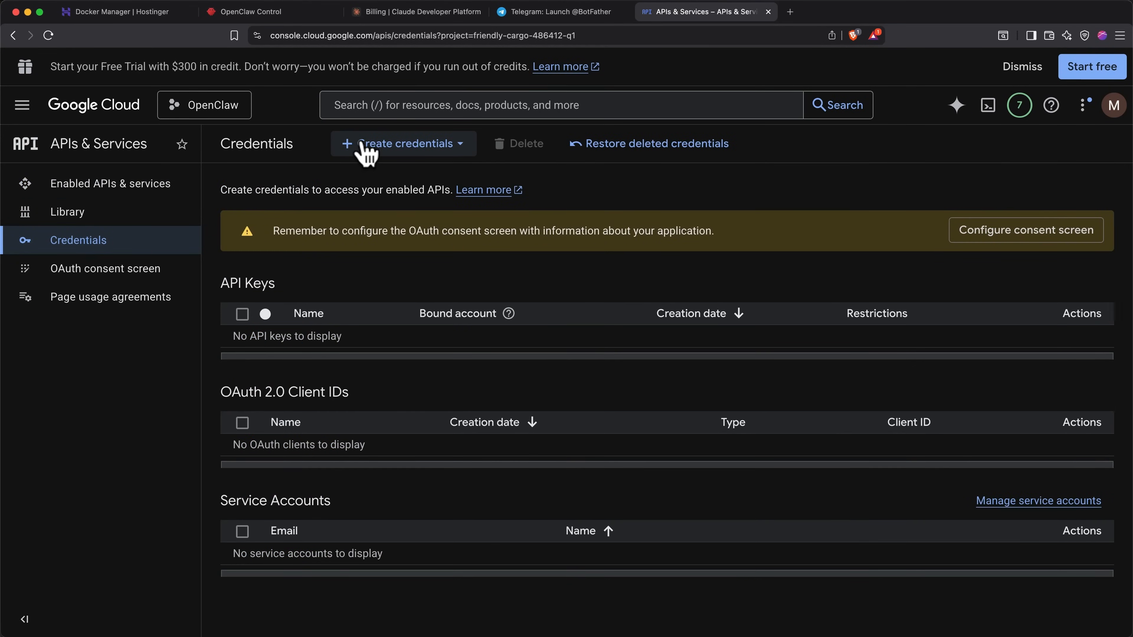
Step: Begin the OAuth consent setup with app name OpenClaw and the account's email as support contact
{"action": "left_click", "coordinate": [367, 147]}
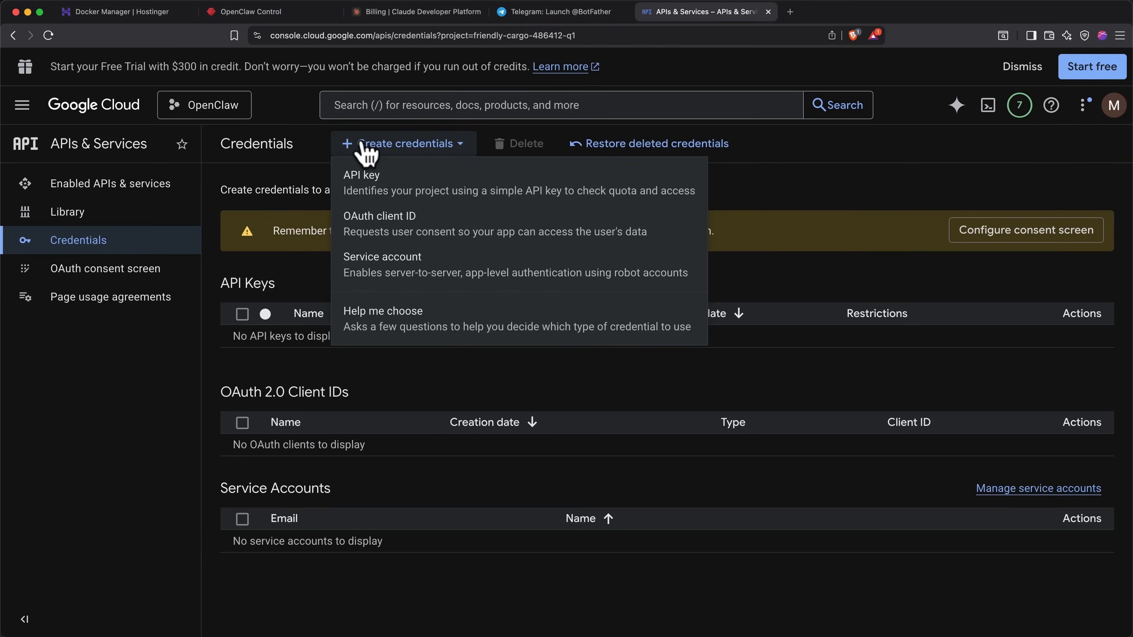
{"action": "left_click", "coordinate": [397, 224]}
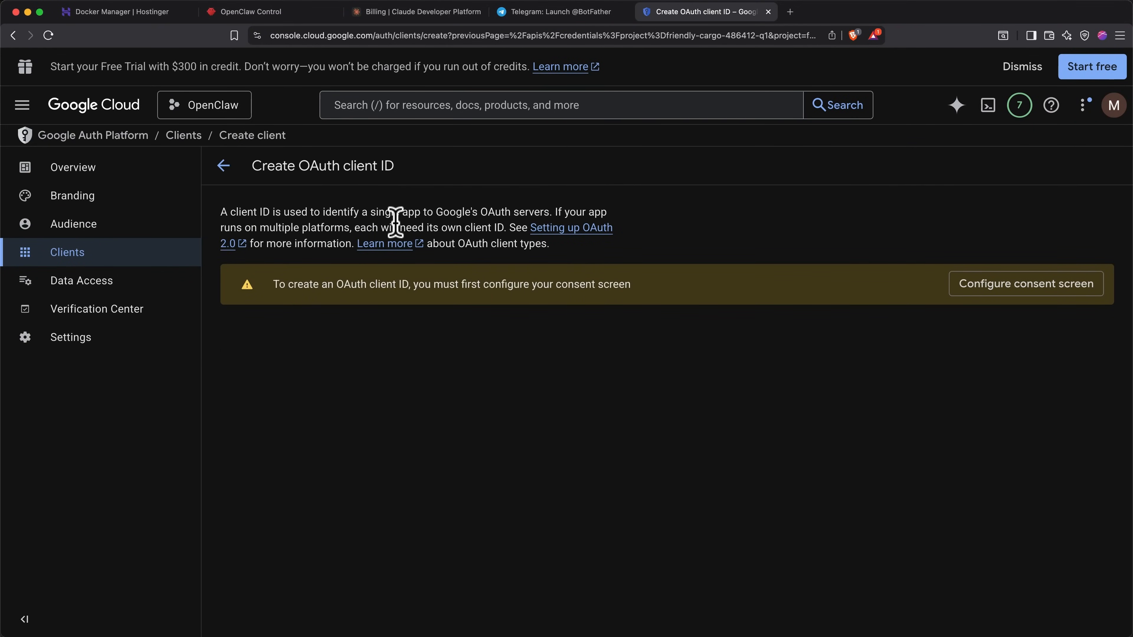
{"action": "left_click", "coordinate": [986, 295]}
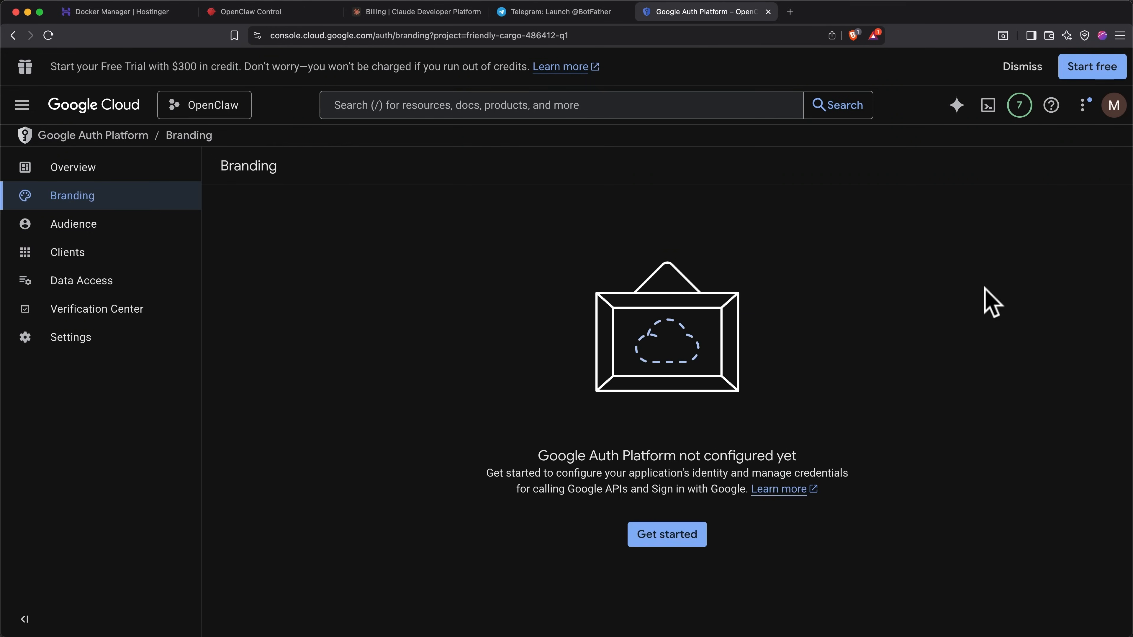
{"action": "left_click", "coordinate": [682, 540]}
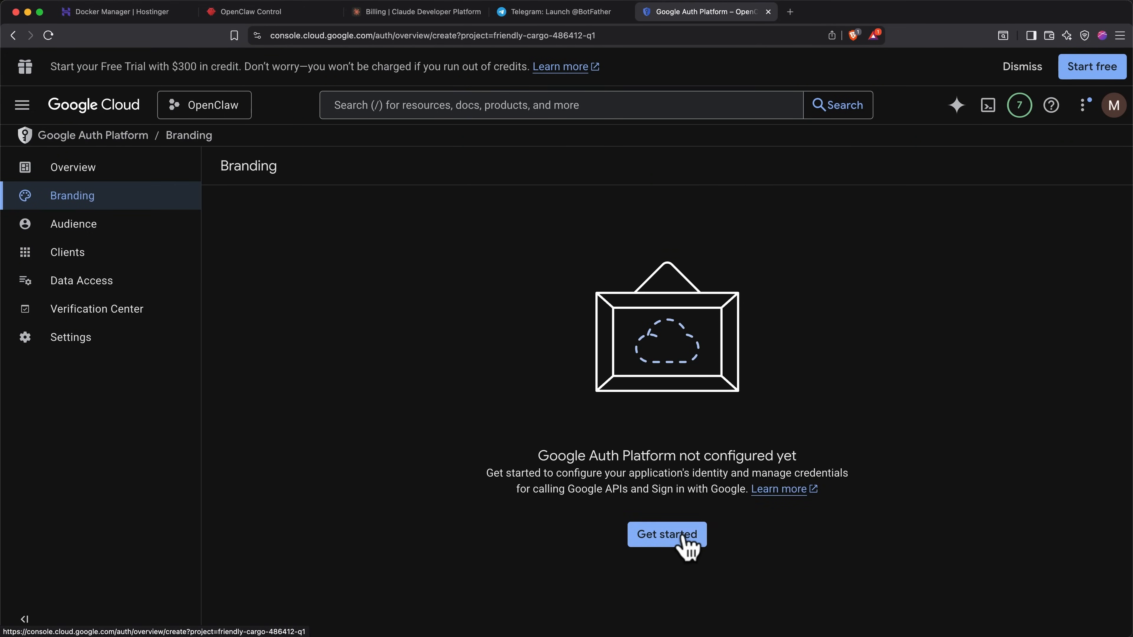
{"action": "left_click", "coordinate": [449, 269]}
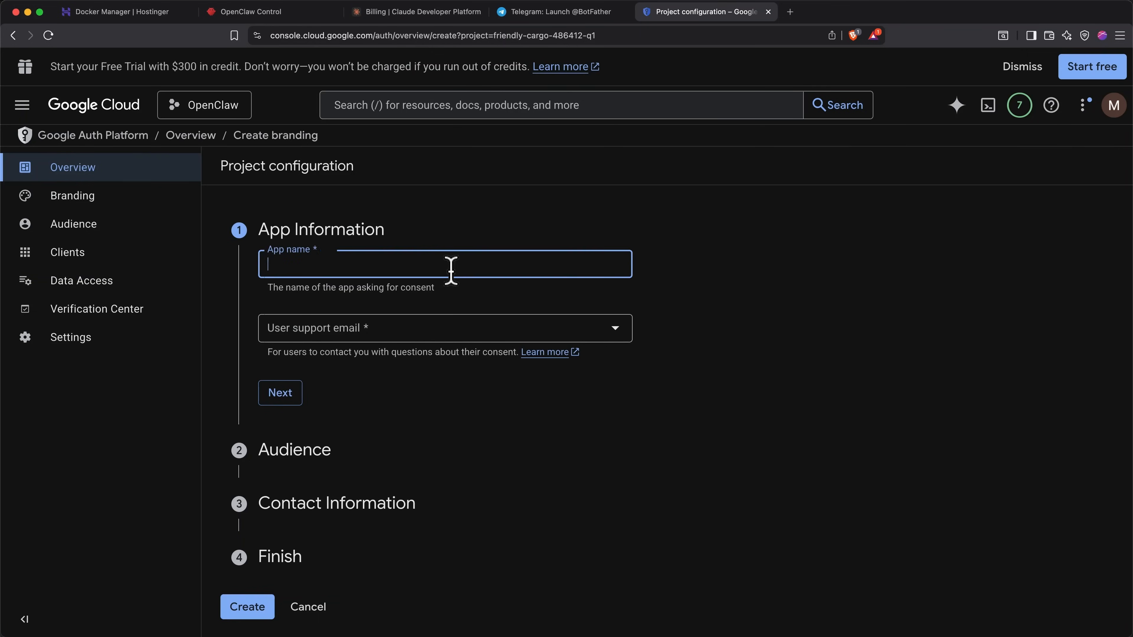
{"action": "type", "text": "OpenClaw"}
{"action": "left_click", "coordinate": [440, 332]}
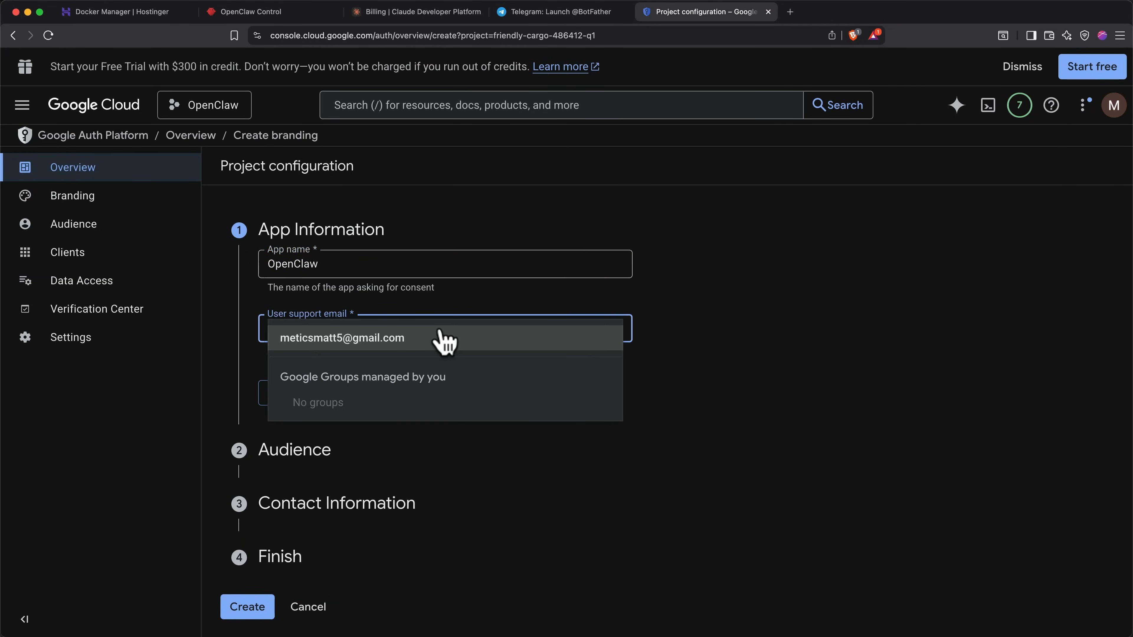
{"action": "left_click", "coordinate": [417, 339]}
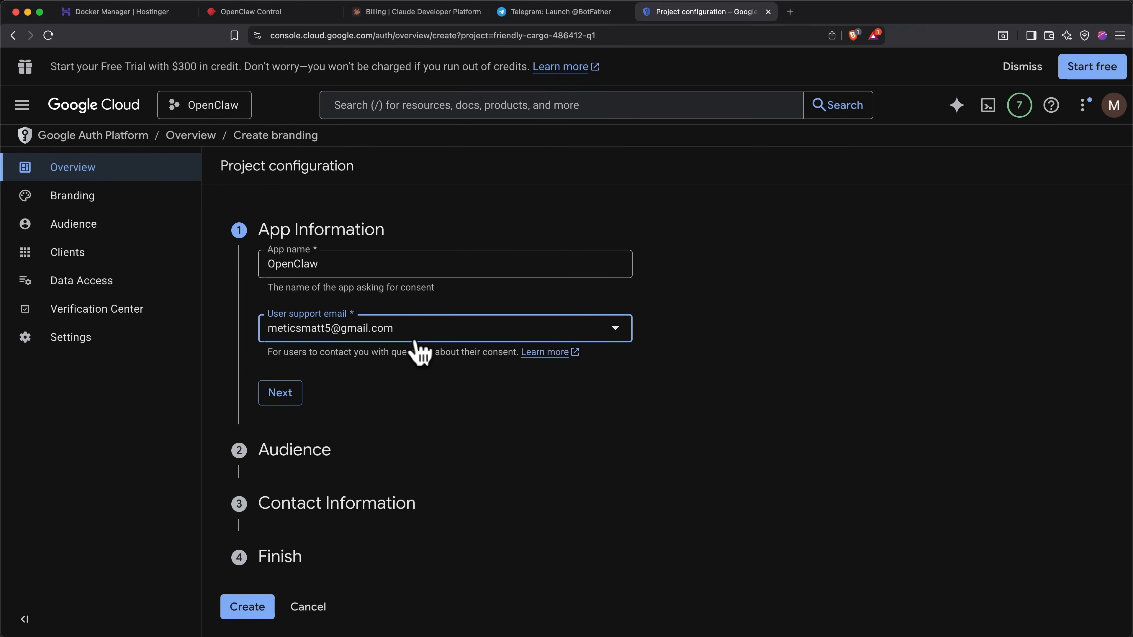
{"action": "left_click", "coordinate": [296, 393]}
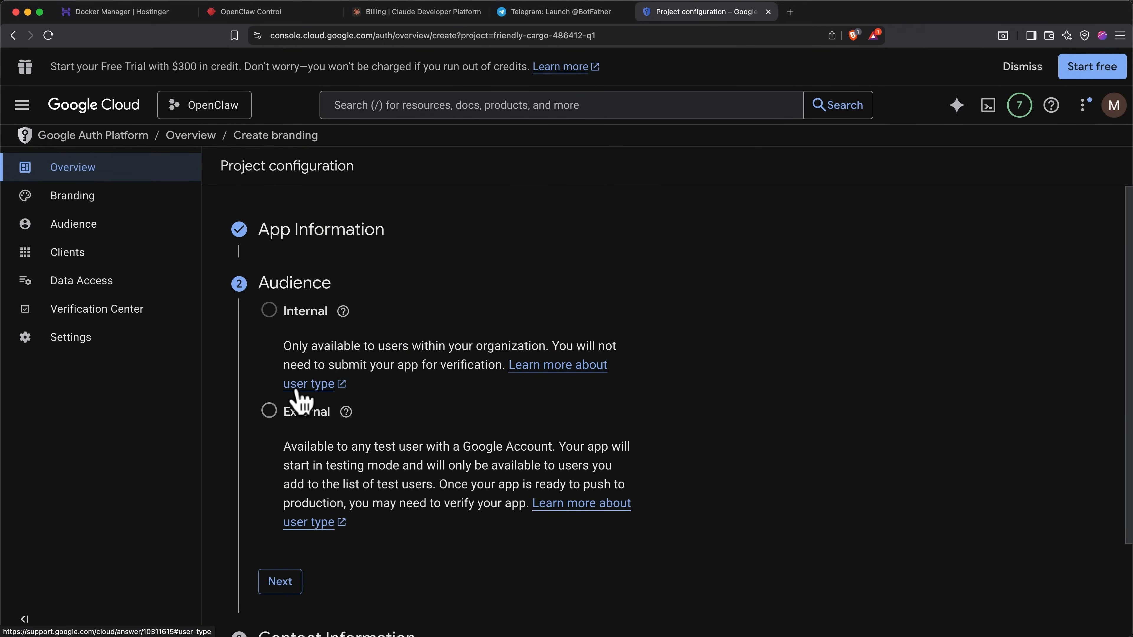
Step: Choose the External audience, add a contact email, accept the User Data Policy, and create the configuration
{"action": "left_click", "coordinate": [269, 411]}
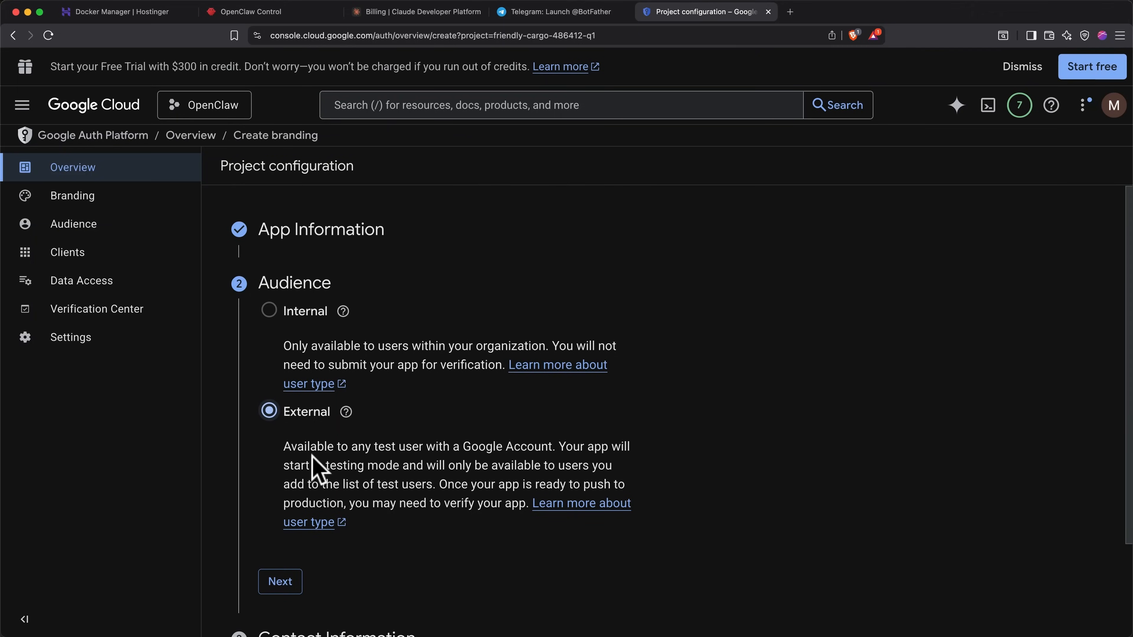
{"action": "left_click", "coordinate": [280, 582]}
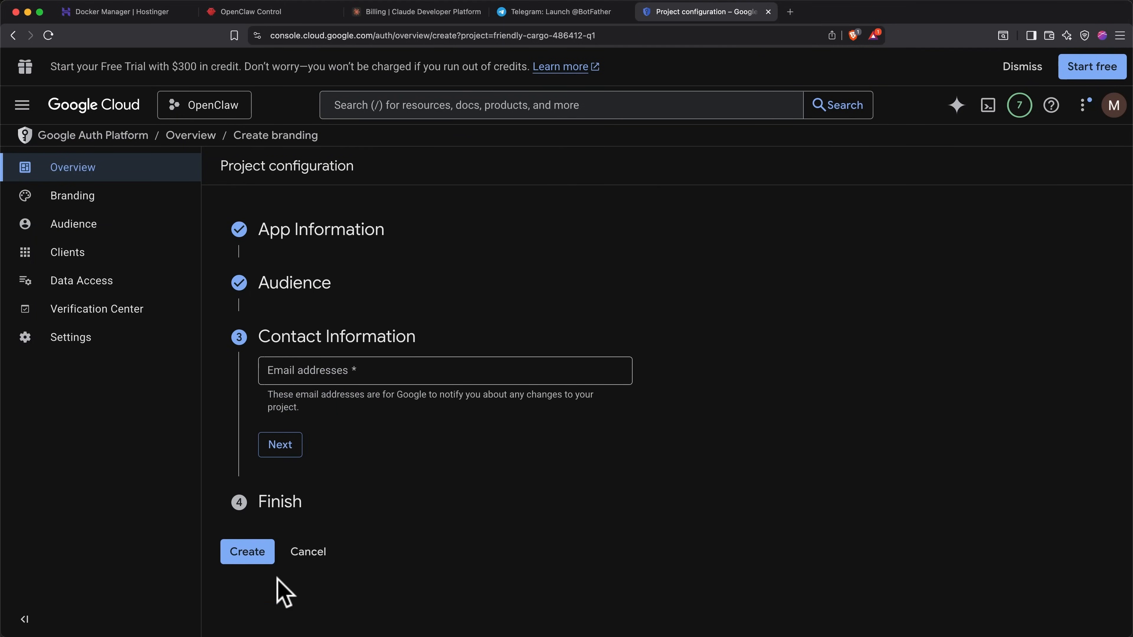
{"action": "left_click", "coordinate": [337, 378]}
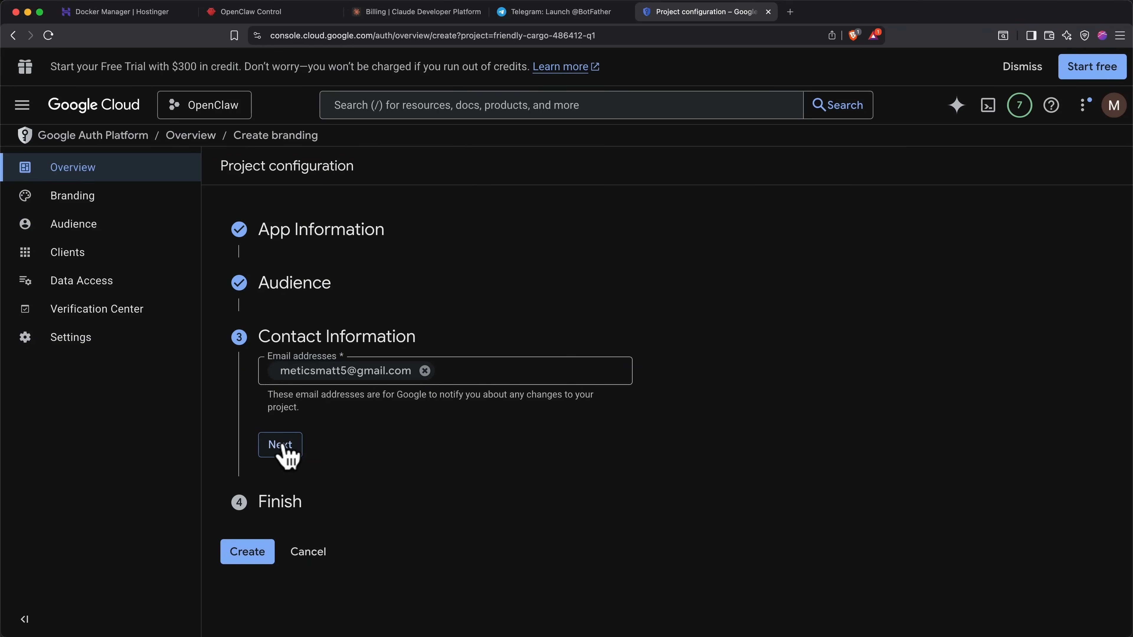
{"action": "left_click", "coordinate": [281, 445]}
{"action": "left_click", "coordinate": [269, 421]}
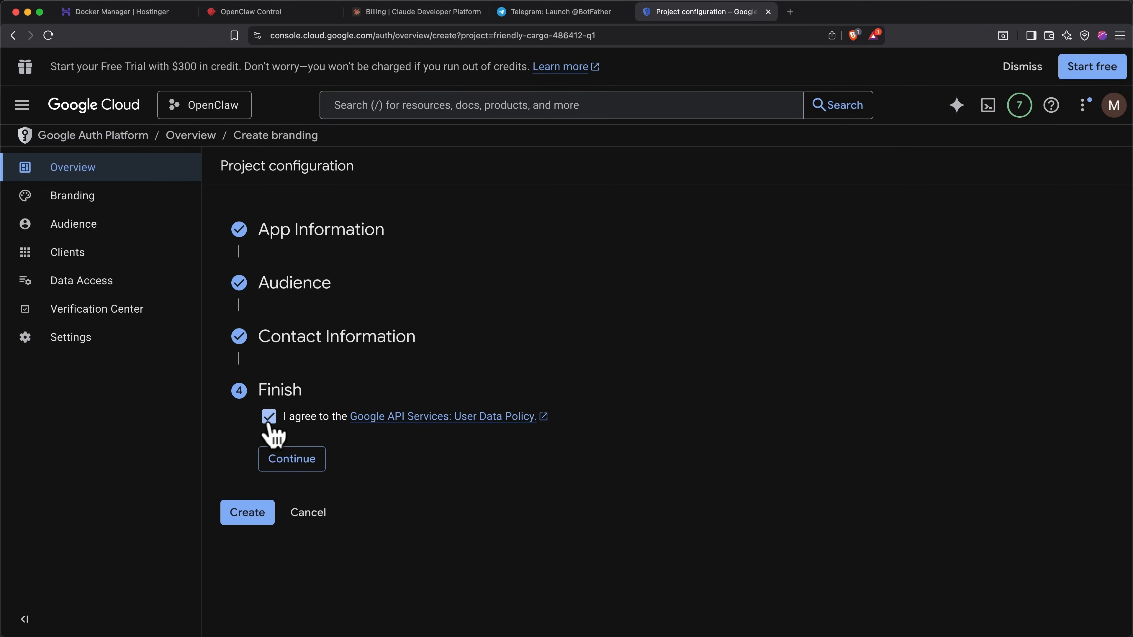
{"action": "left_click", "coordinate": [298, 464]}
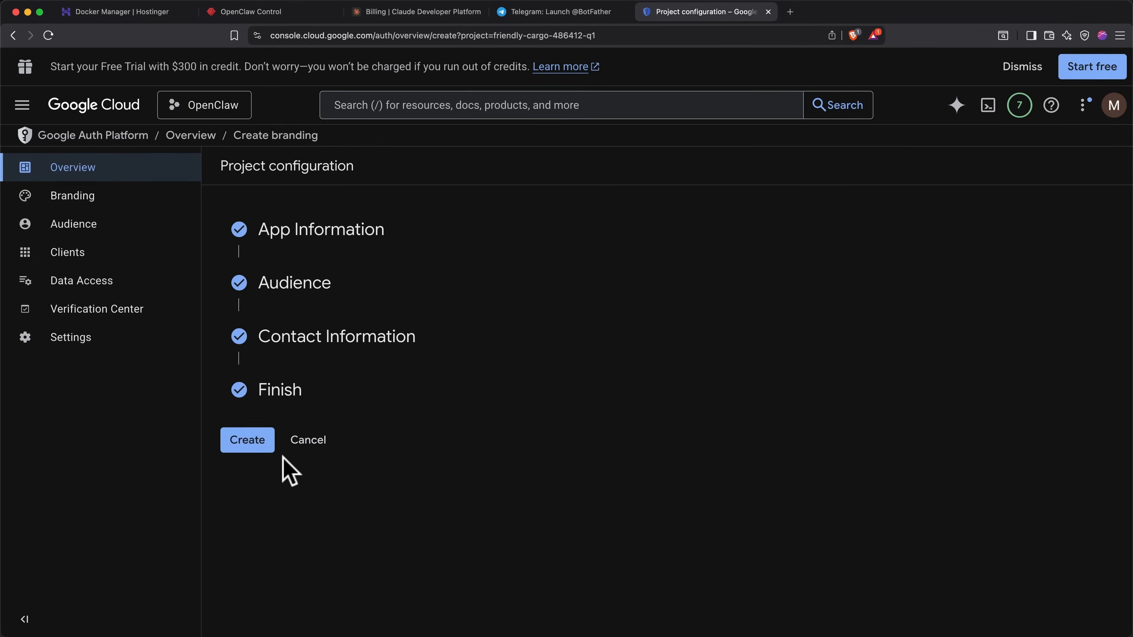
{"action": "left_click", "coordinate": [255, 447]}
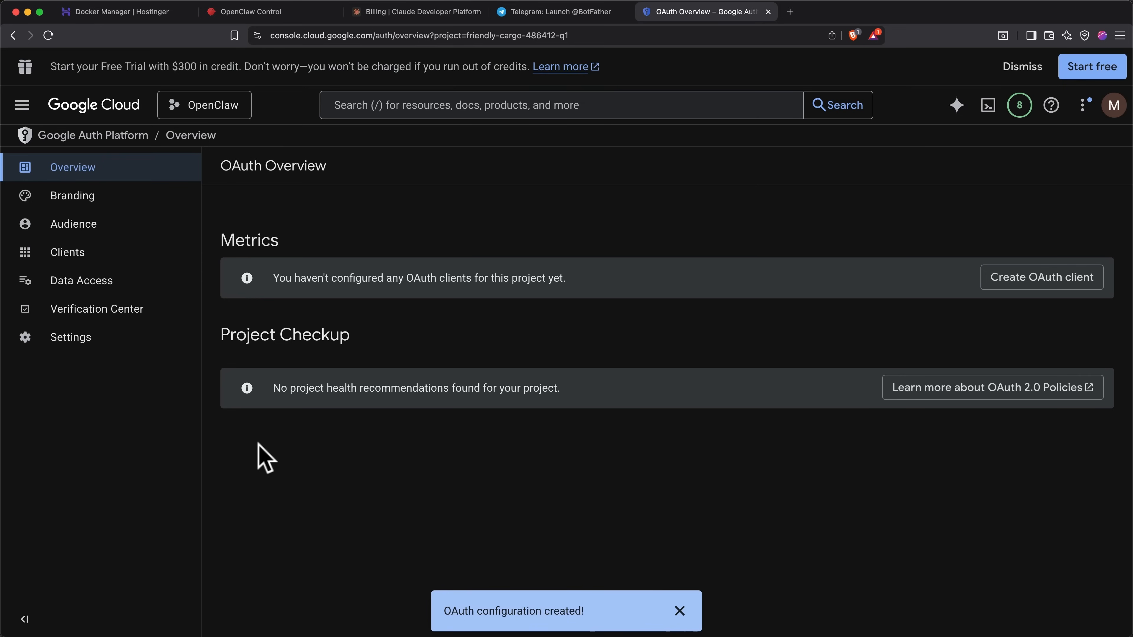
Step: Create a Desktop app OAuth client ID named OpenClaw from the Credentials page
{"action": "left_click", "coordinate": [23, 104]}
{"action": "mouse_move", "coordinate": [36, 431]}
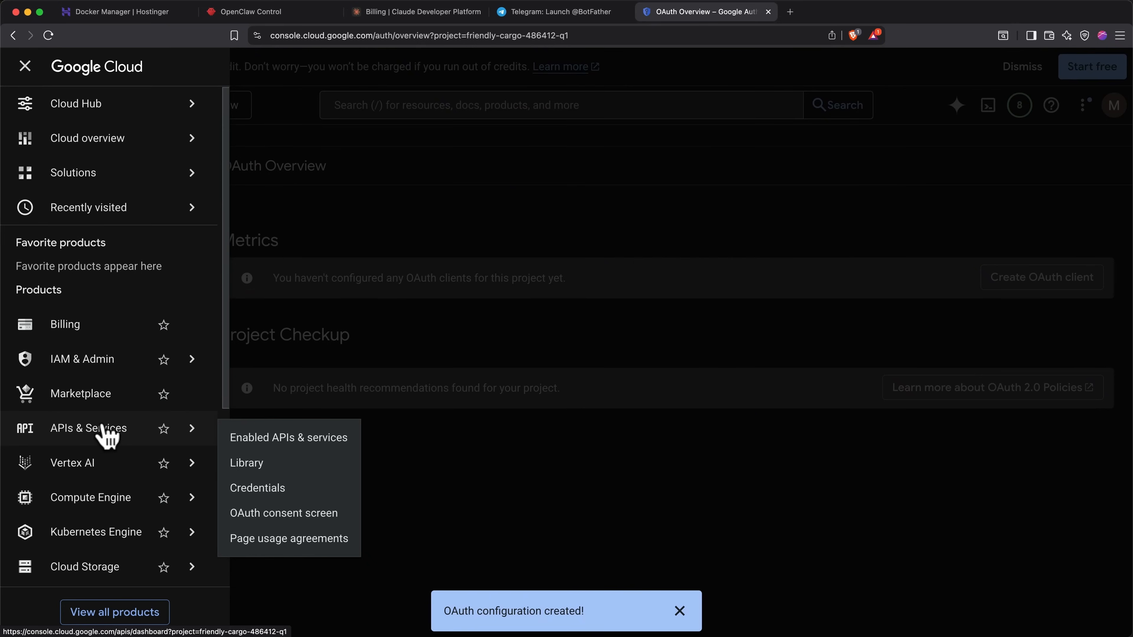
{"action": "left_click", "coordinate": [261, 488]}
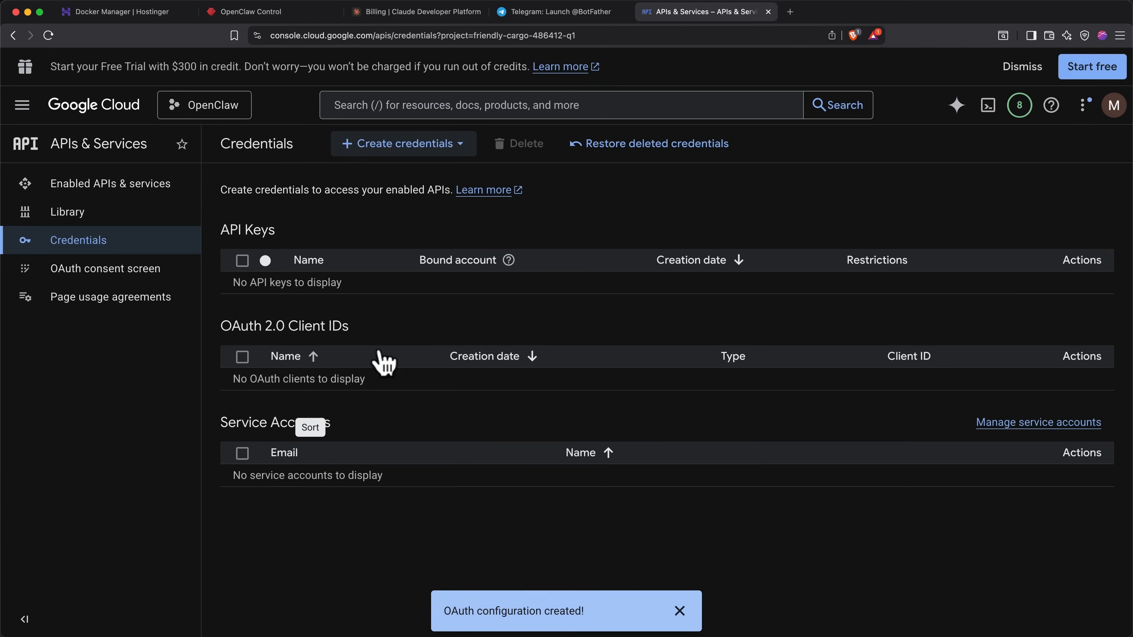
{"action": "left_click", "coordinate": [400, 154]}
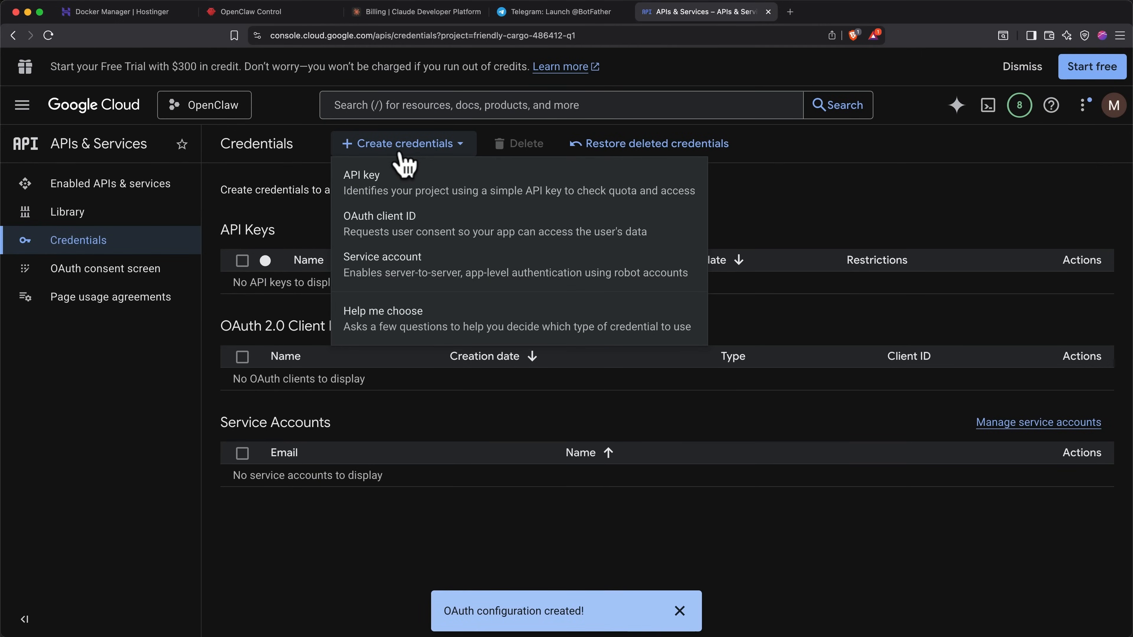
{"action": "left_click", "coordinate": [384, 241]}
{"action": "left_click", "coordinate": [366, 286]}
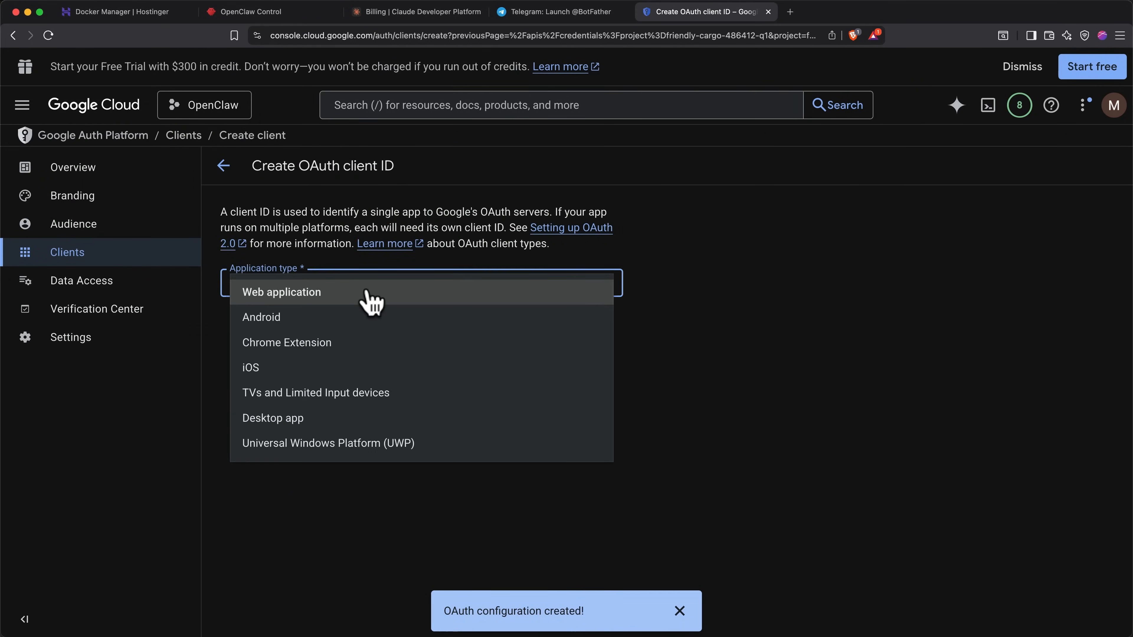
{"action": "left_click", "coordinate": [322, 419]}
{"action": "left_click", "coordinate": [343, 328]}
{"action": "key", "text": "super+a"}
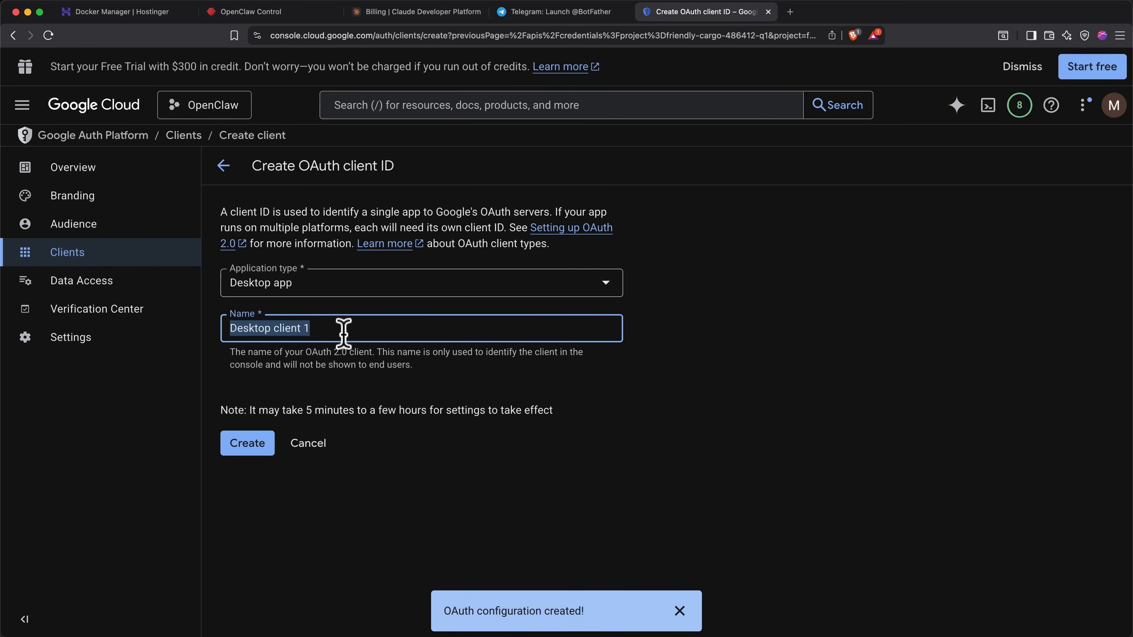
{"action": "type", "text": "OpenClaw"}
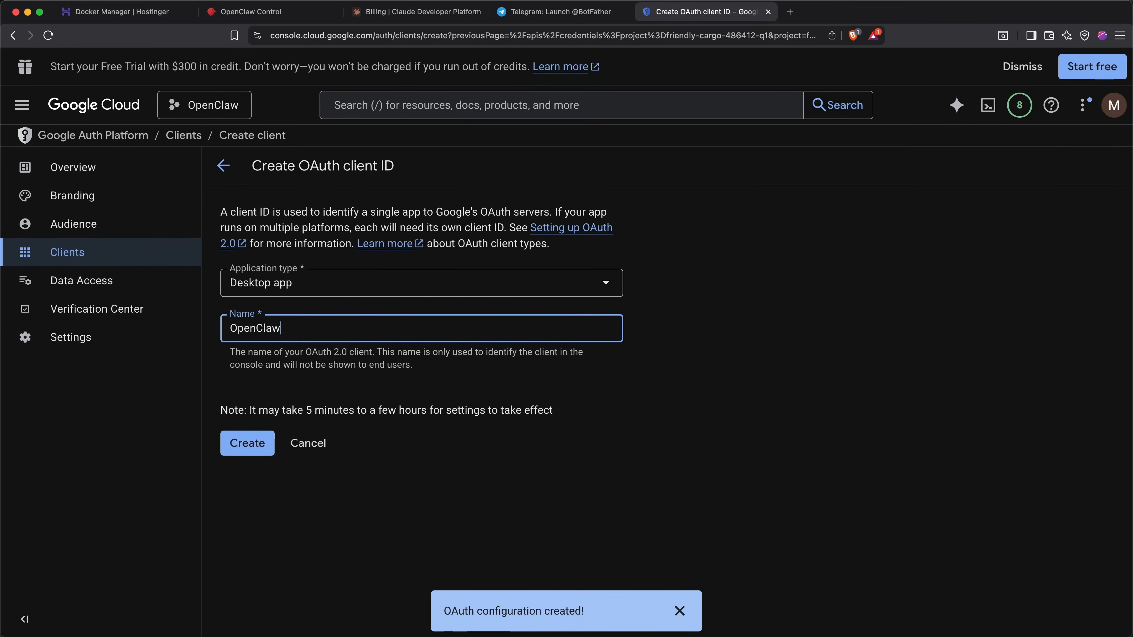
{"action": "left_click", "coordinate": [253, 443]}
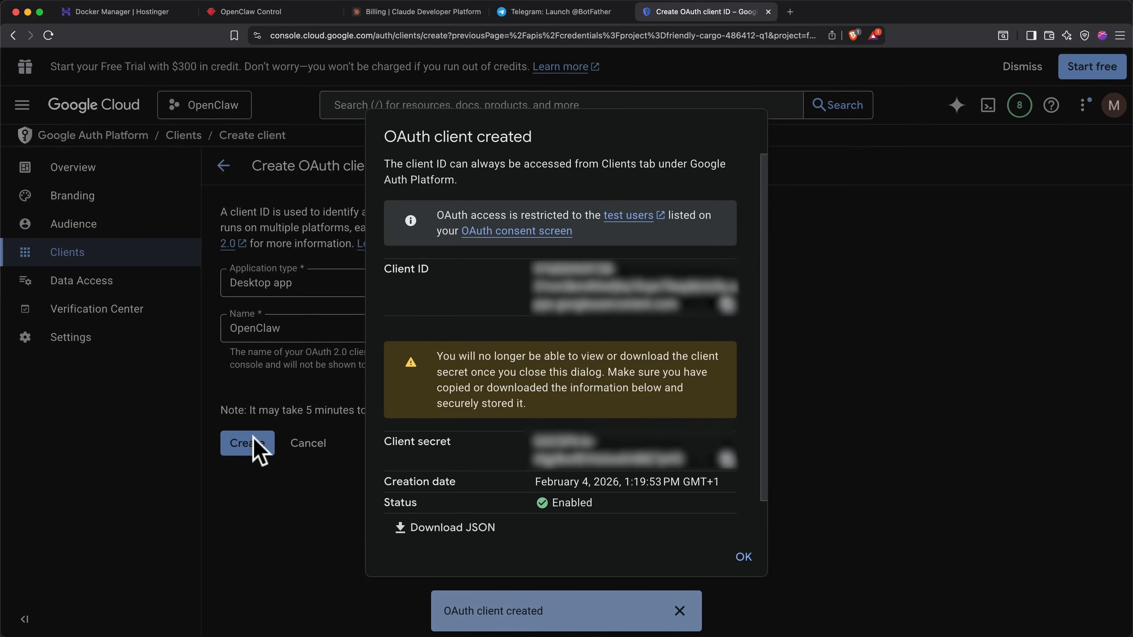
Step: Download the client's JSON file and drop it into the Hex chat in Telegram
{"action": "scroll", "coordinate": [473, 517], "scroll_direction": "down", "scroll_amount": 1}
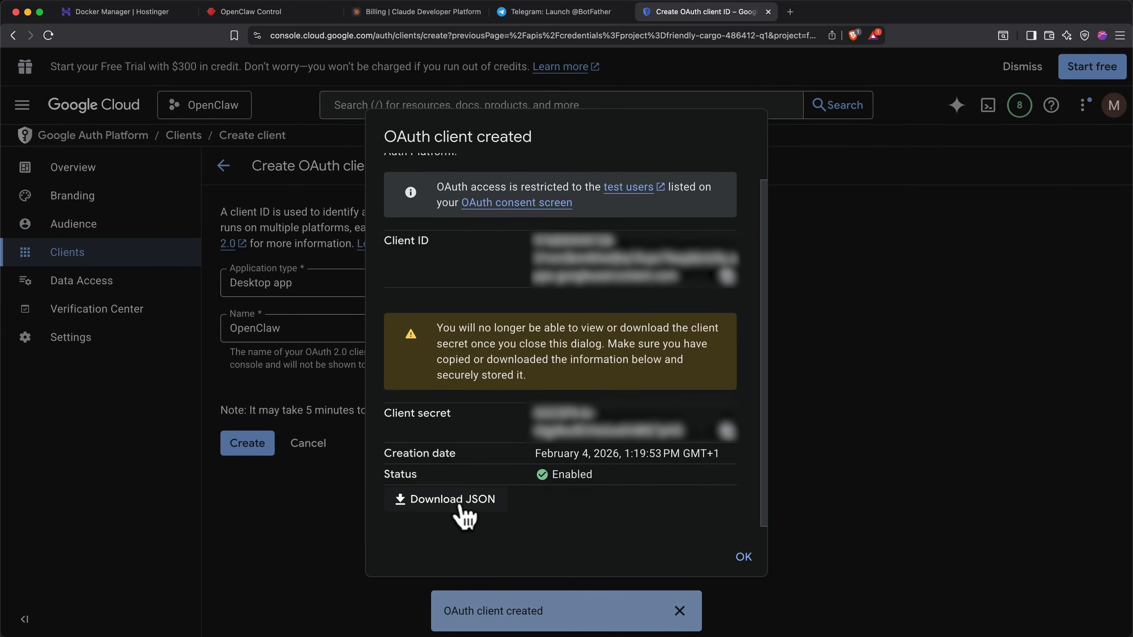
{"action": "left_click", "coordinate": [461, 500]}
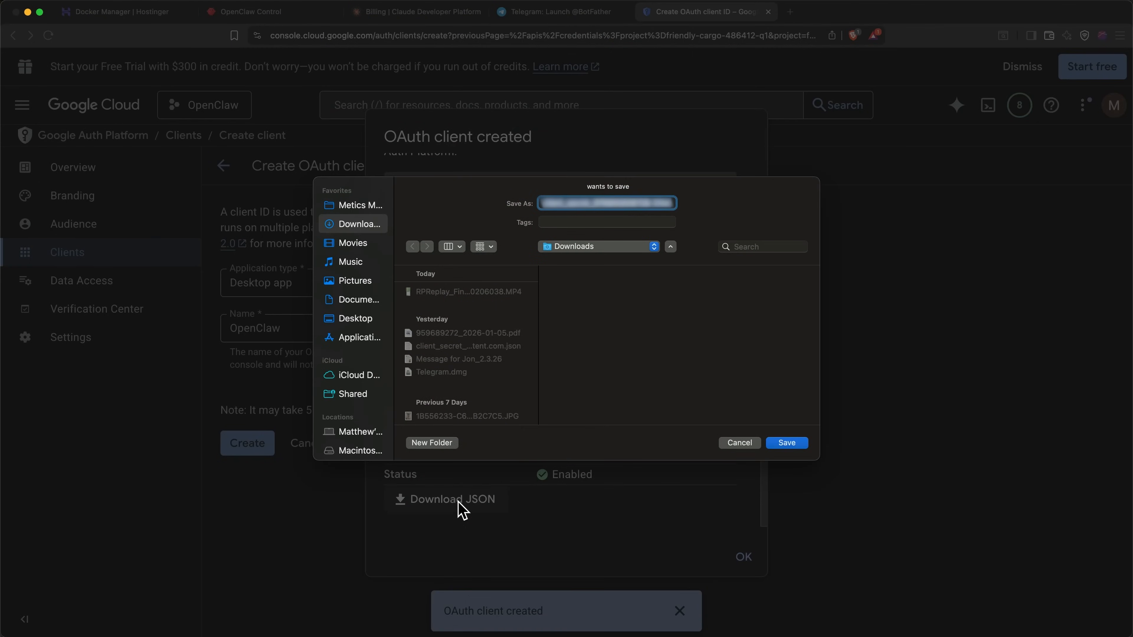
{"action": "key", "text": "Return"}
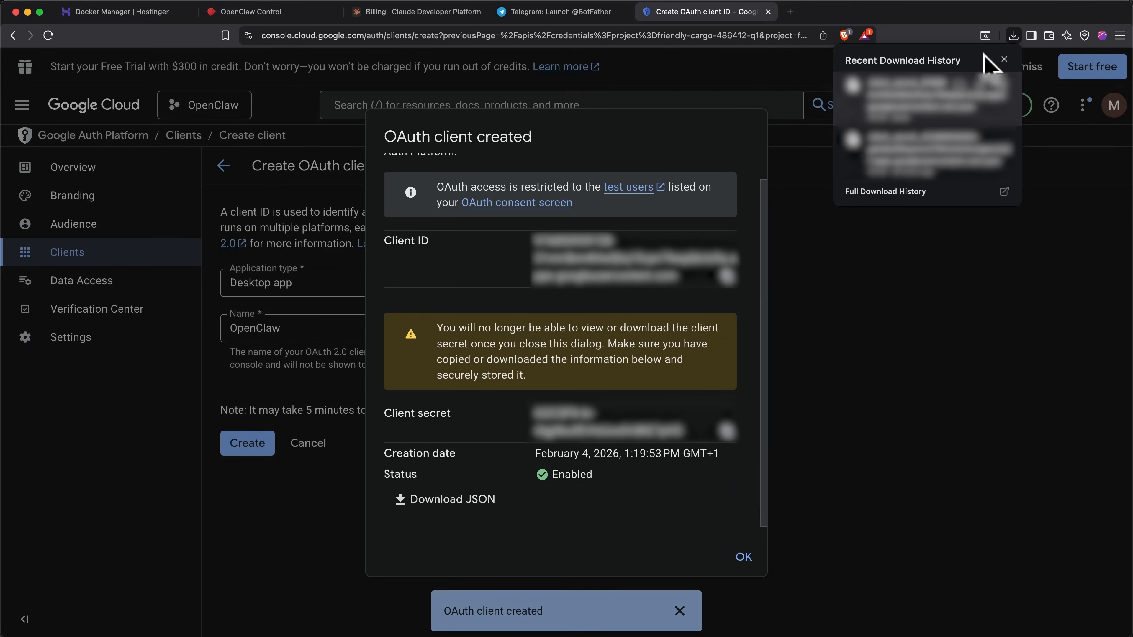
{"action": "left_click_drag", "start_coordinate": [922, 85], "coordinate": [553, 454]}
{"action": "key", "text": "super+Tab"}
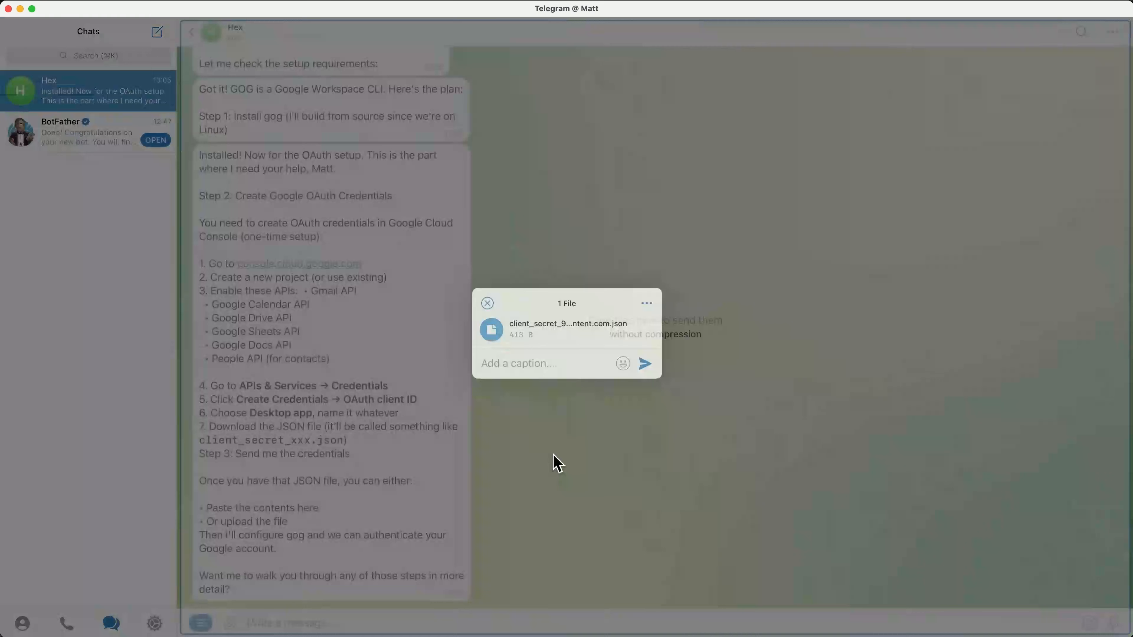
Step: Send the client secret JSON file, then the Gmail address, to Hex
{"action": "left_click", "coordinate": [645, 358]}
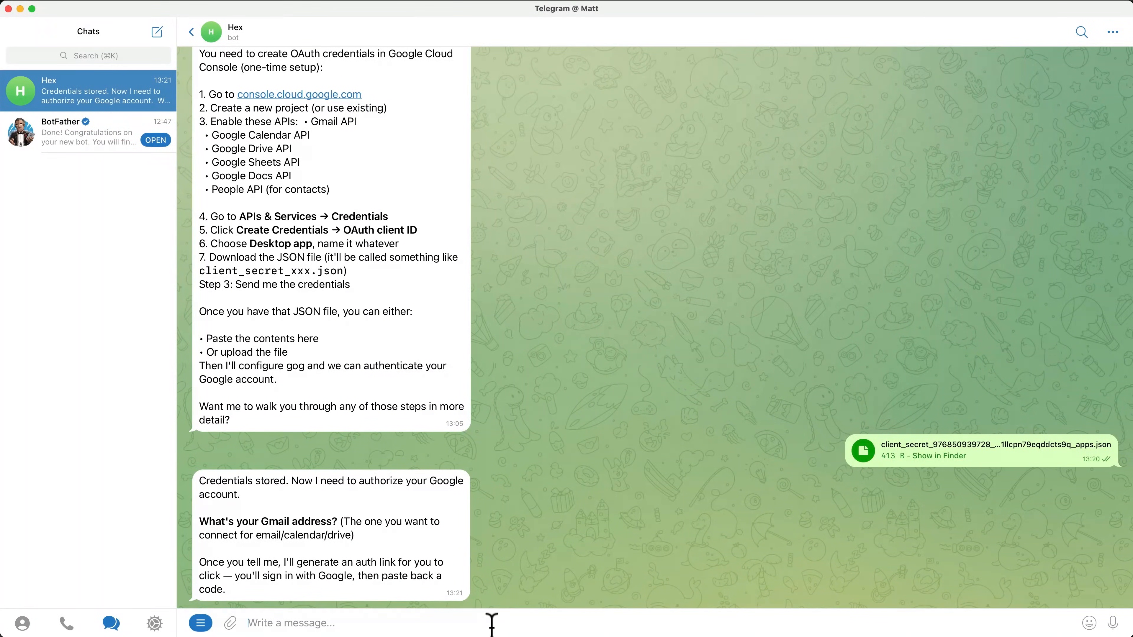
{"action": "key", "text": "super+v"}
{"action": "key", "text": "Return"}
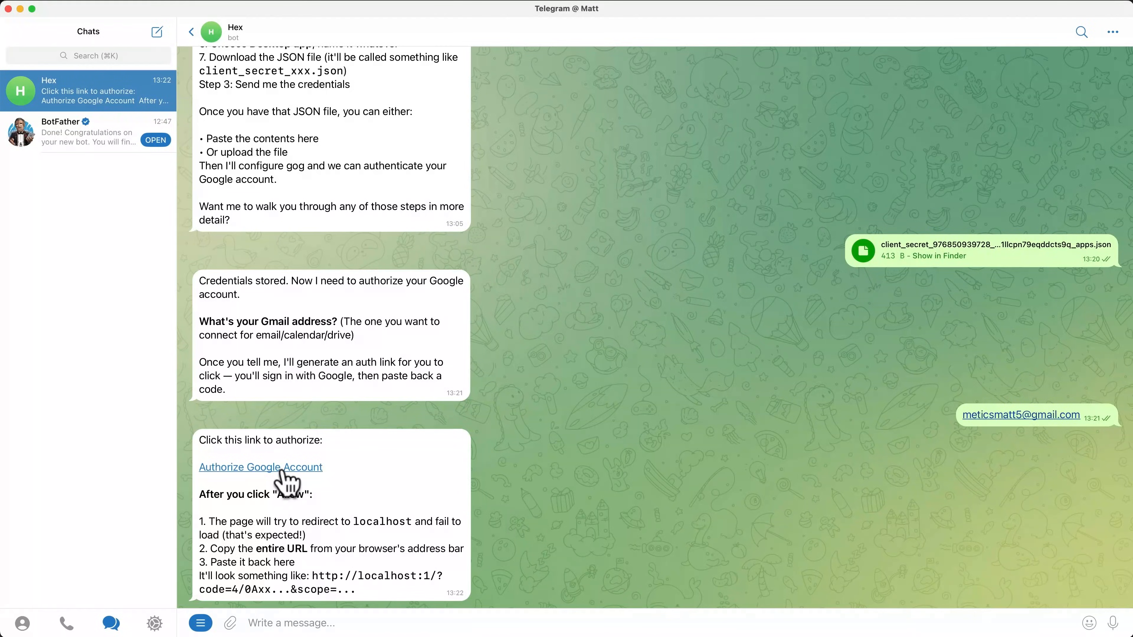
Step: Try the Authorize Google Account link, then send the Access blocked page URL to Hex
{"action": "left_click", "coordinate": [283, 469]}
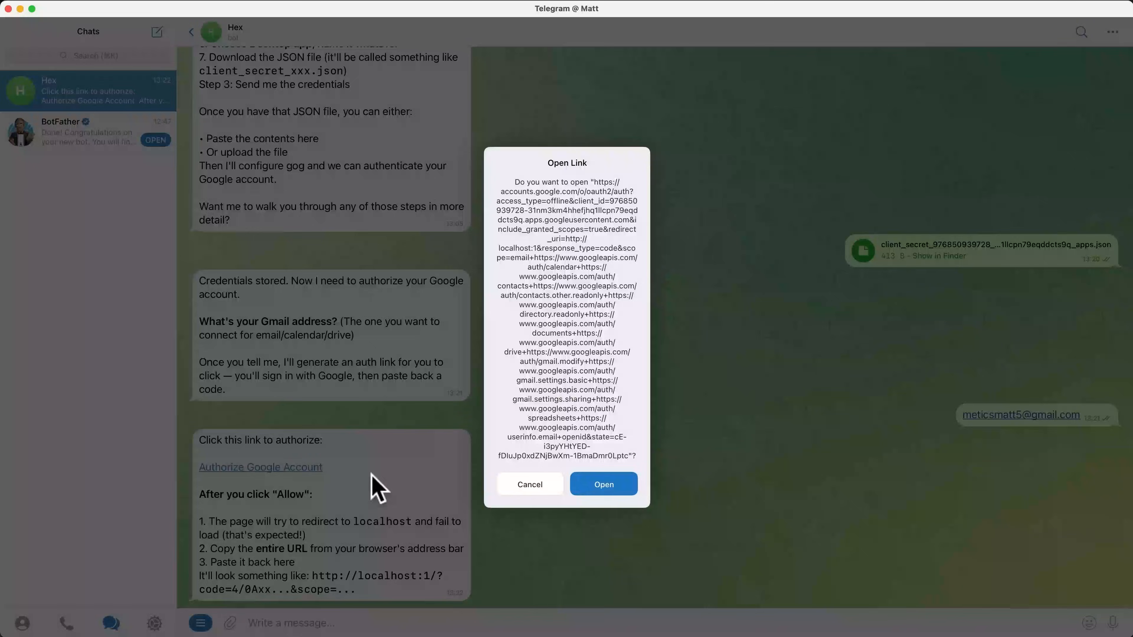
{"action": "left_click", "coordinate": [593, 485]}
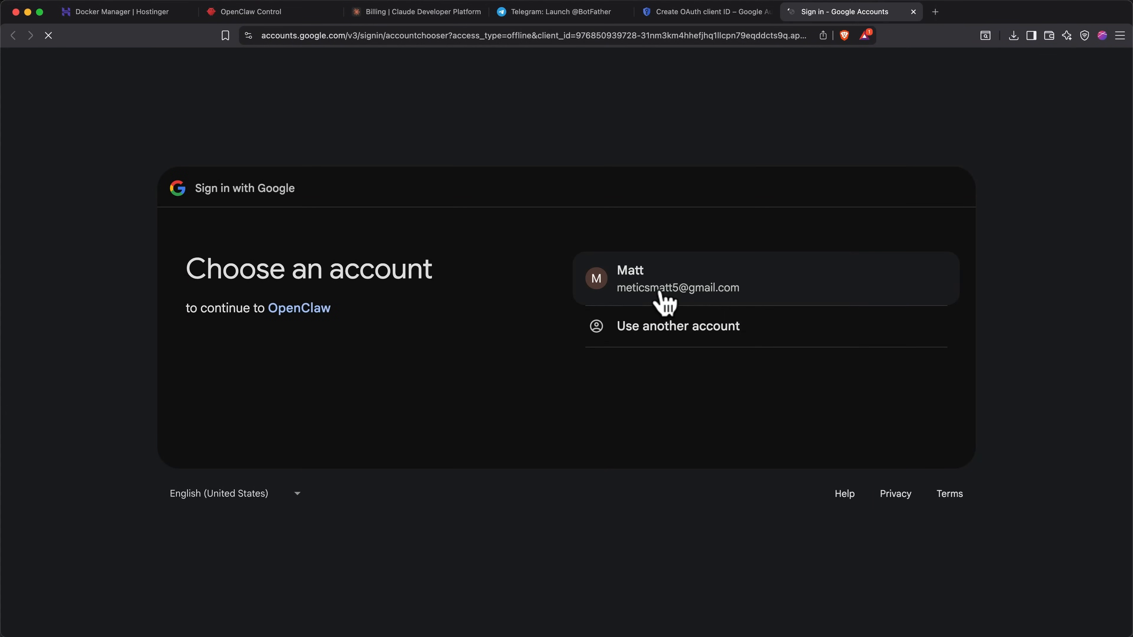
{"action": "left_click", "coordinate": [664, 302]}
{"action": "left_click", "coordinate": [715, 35]}
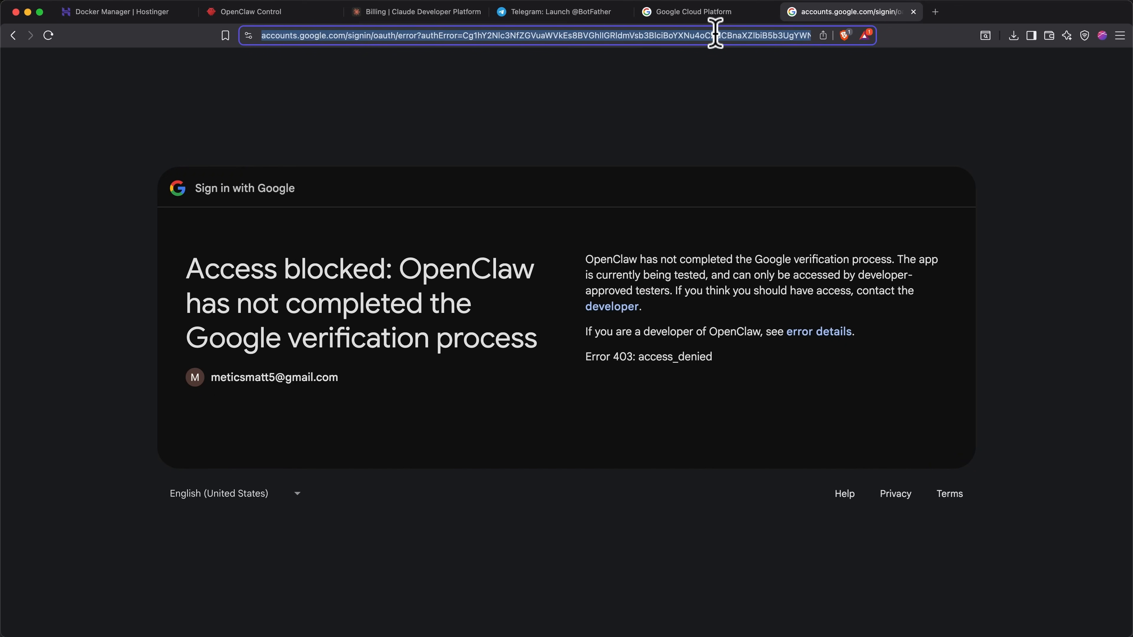
{"action": "key", "text": "super+Tab"}
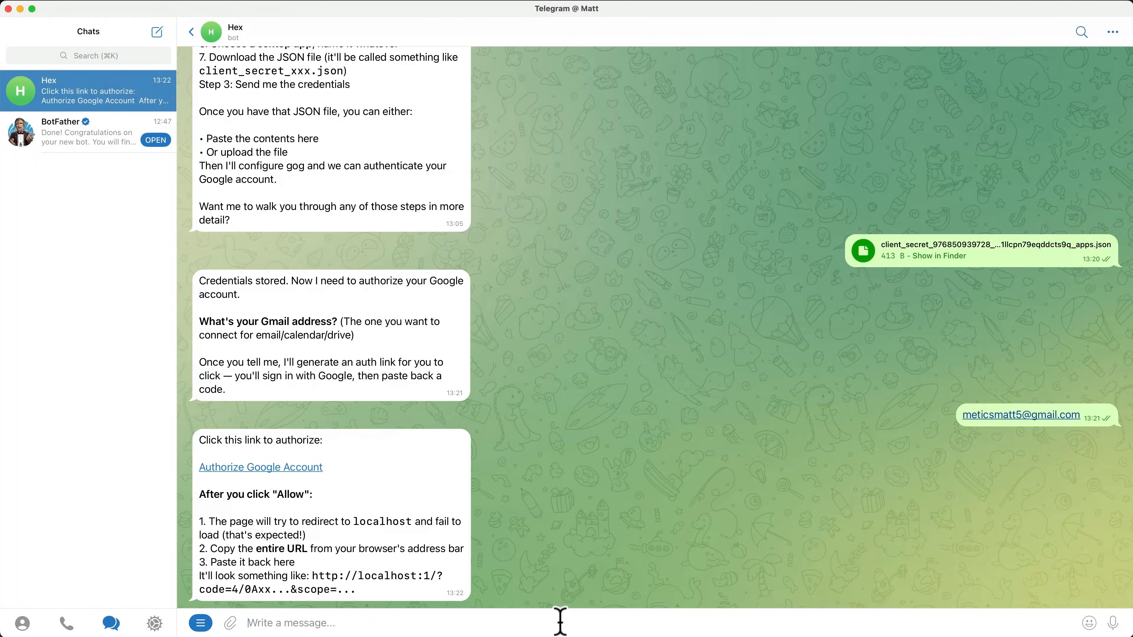
{"action": "key", "text": "super+v"}
{"action": "key", "text": "Return"}
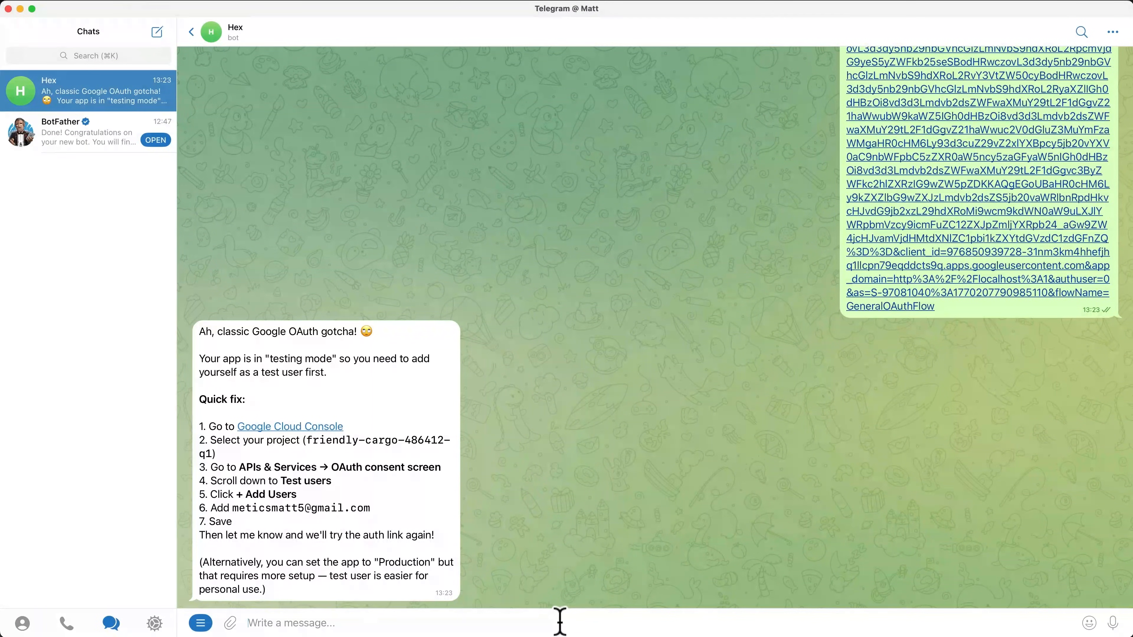
Step: Open OpenClaw's Audience settings in the Google Auth Platform via Hex's console link
{"action": "left_click", "coordinate": [309, 427]}
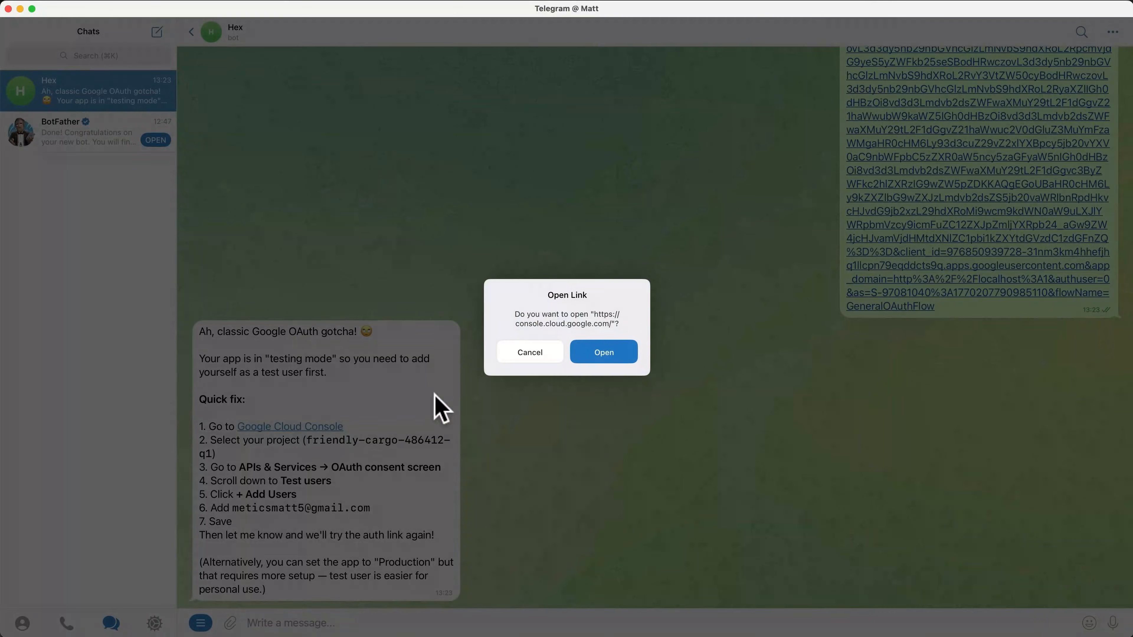
{"action": "left_click", "coordinate": [607, 353]}
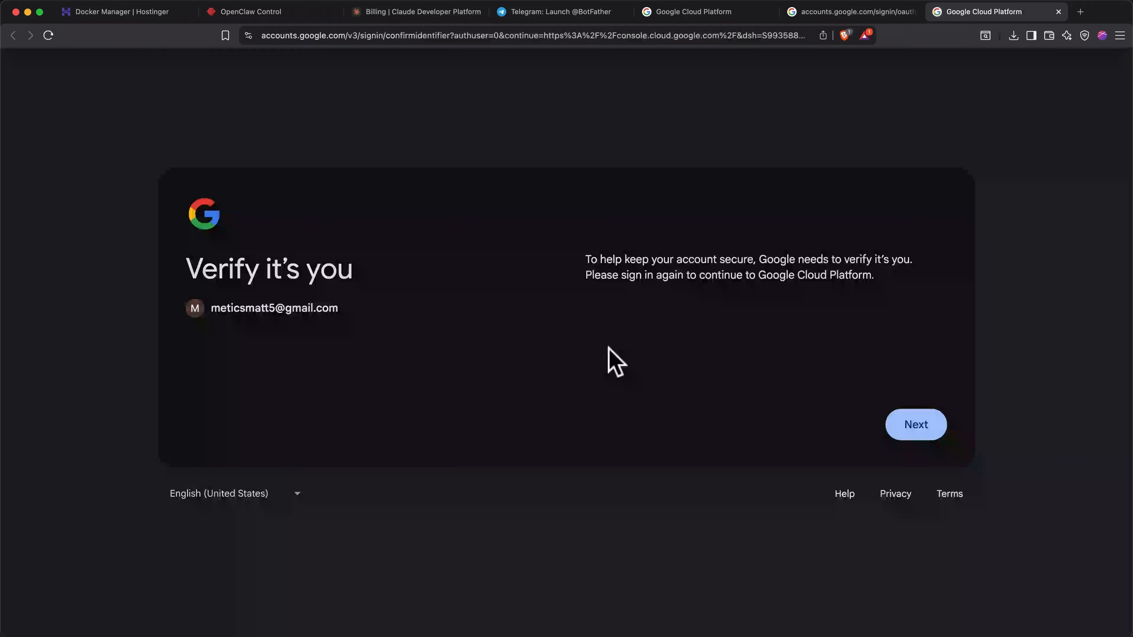
{"action": "left_click", "coordinate": [921, 423]}
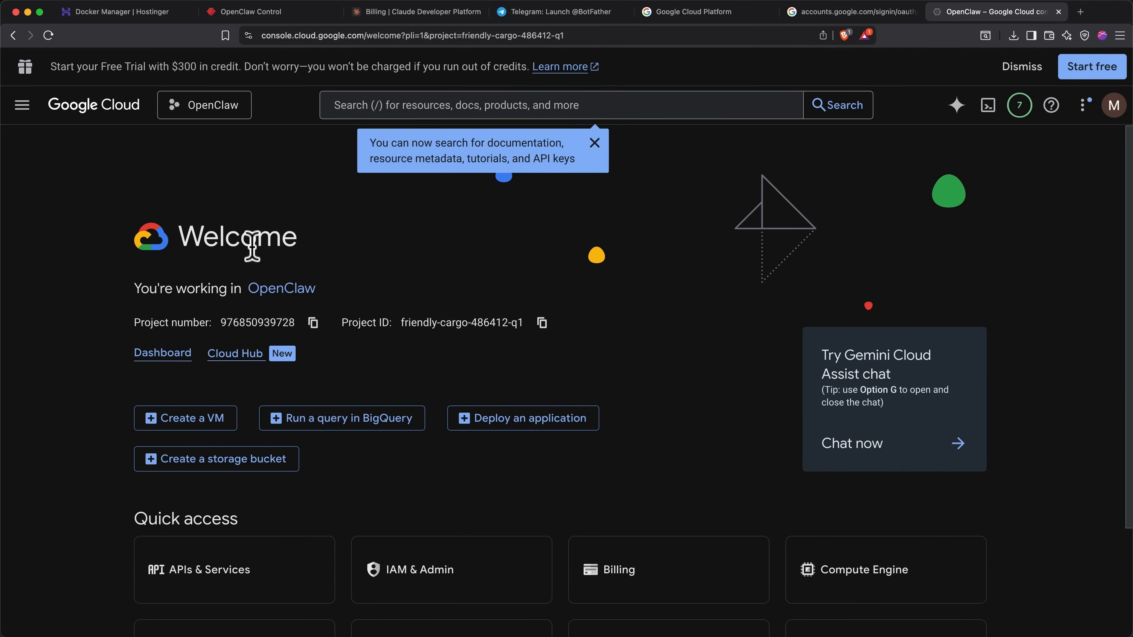
{"action": "left_click", "coordinate": [21, 106]}
{"action": "mouse_move", "coordinate": [15, 113]}
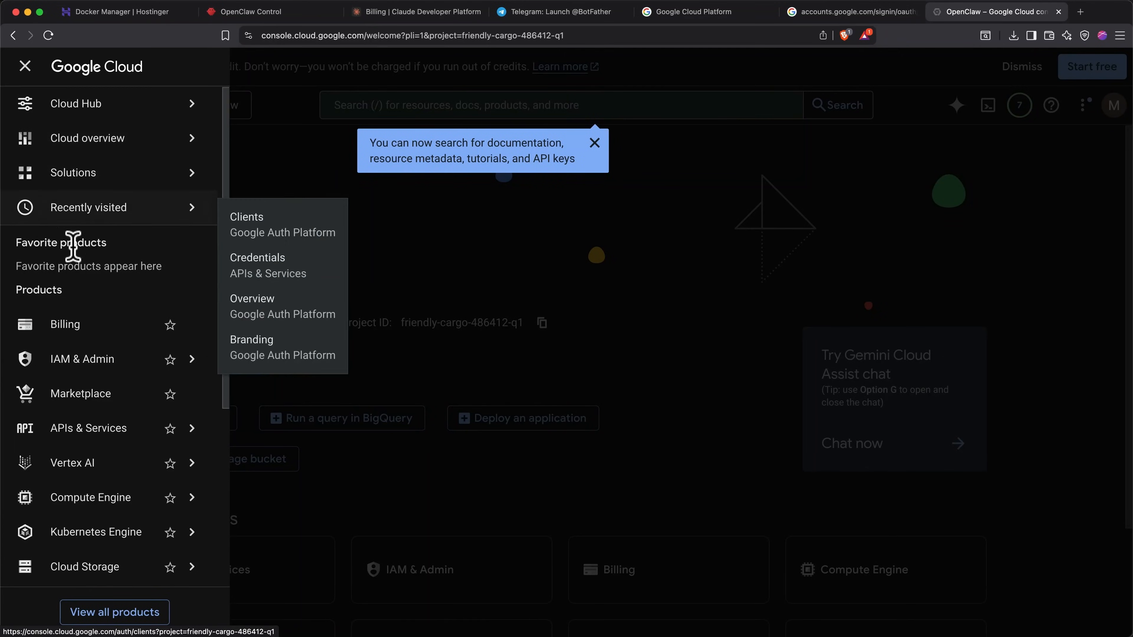
{"action": "mouse_move", "coordinate": [109, 424]}
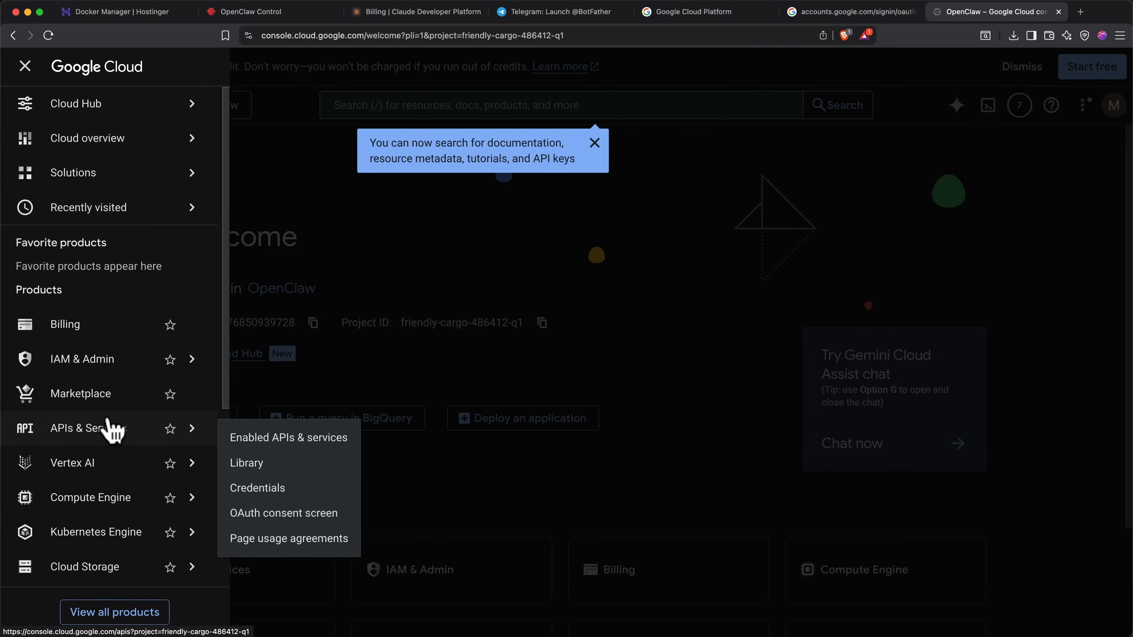
{"action": "left_click", "coordinate": [274, 513]}
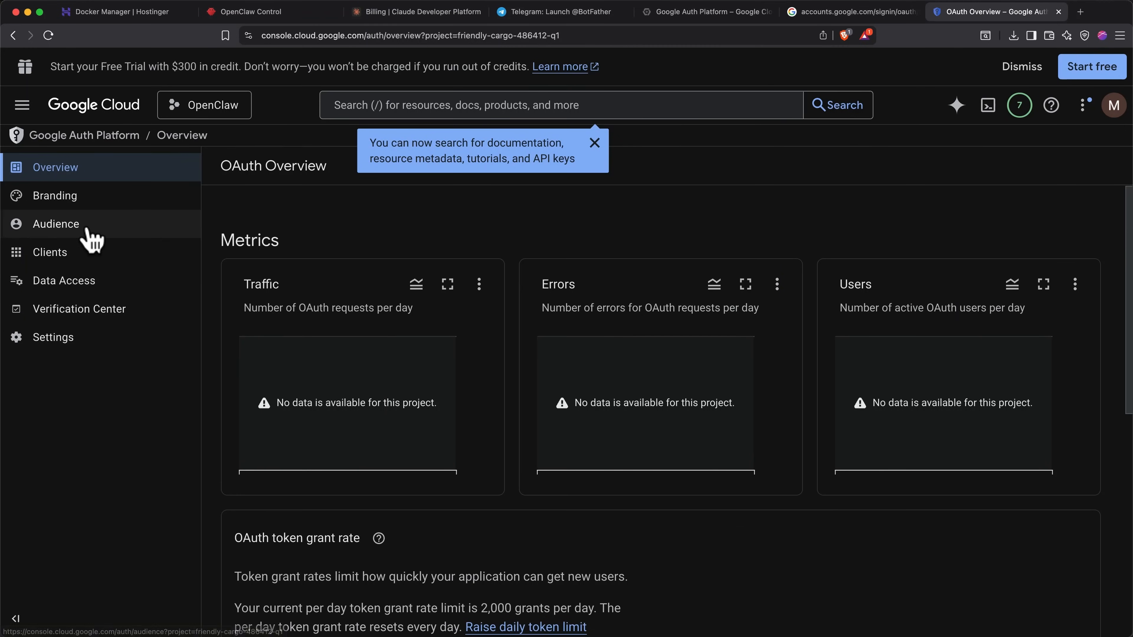
{"action": "left_click", "coordinate": [85, 225]}
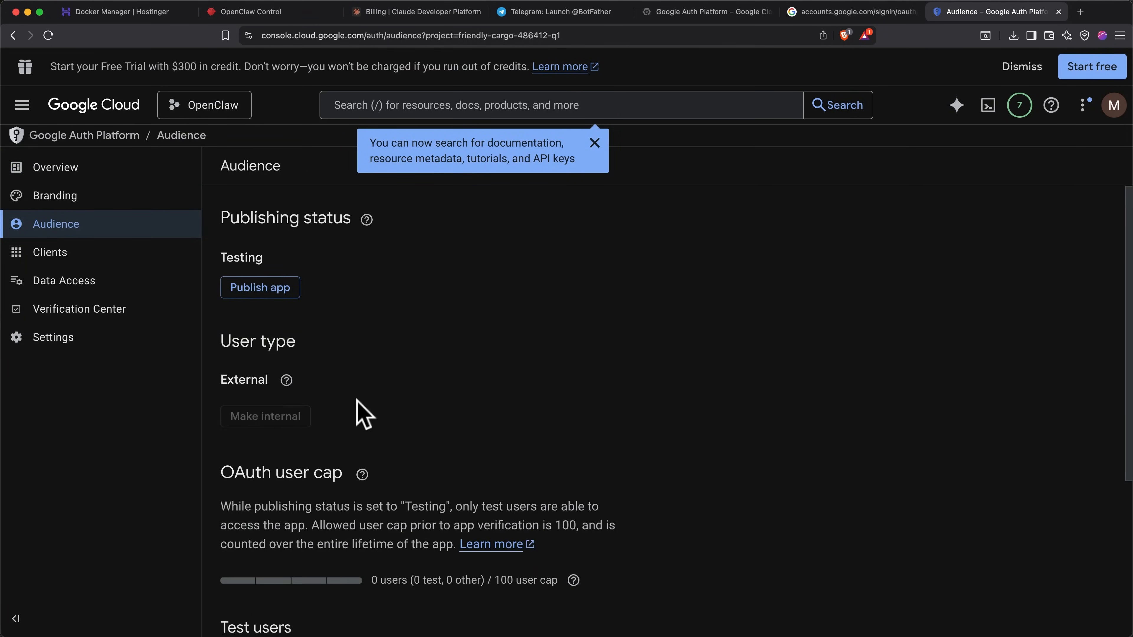
Step: Add your own Gmail address under Test users and save it
{"action": "scroll", "coordinate": [361, 412], "scroll_direction": "down", "scroll_amount": 4}
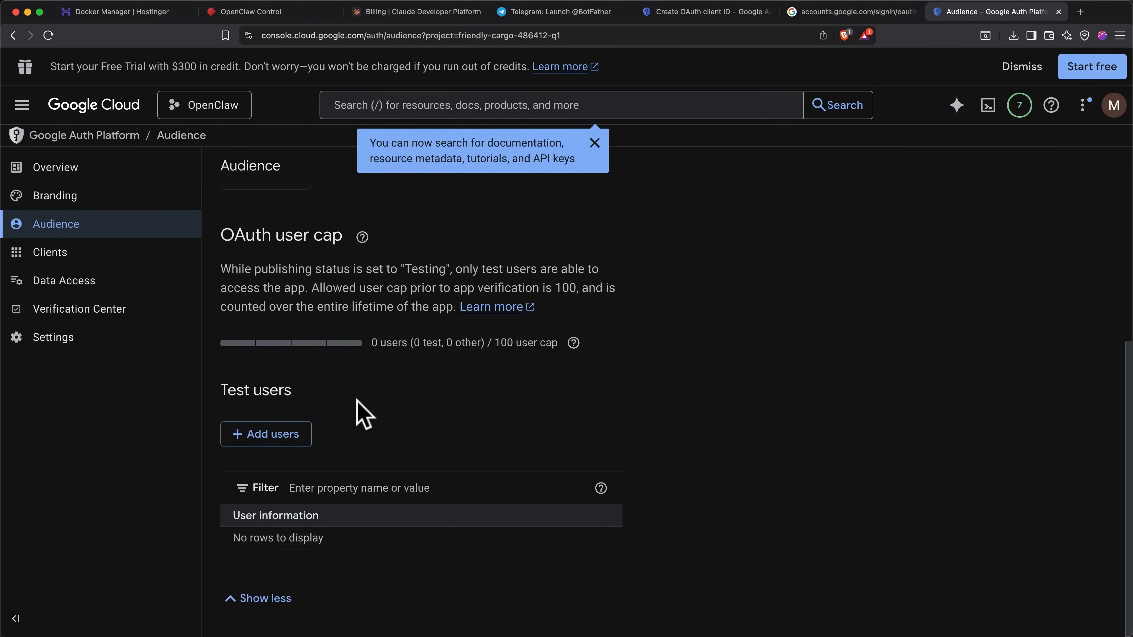
{"action": "left_click", "coordinate": [268, 434]}
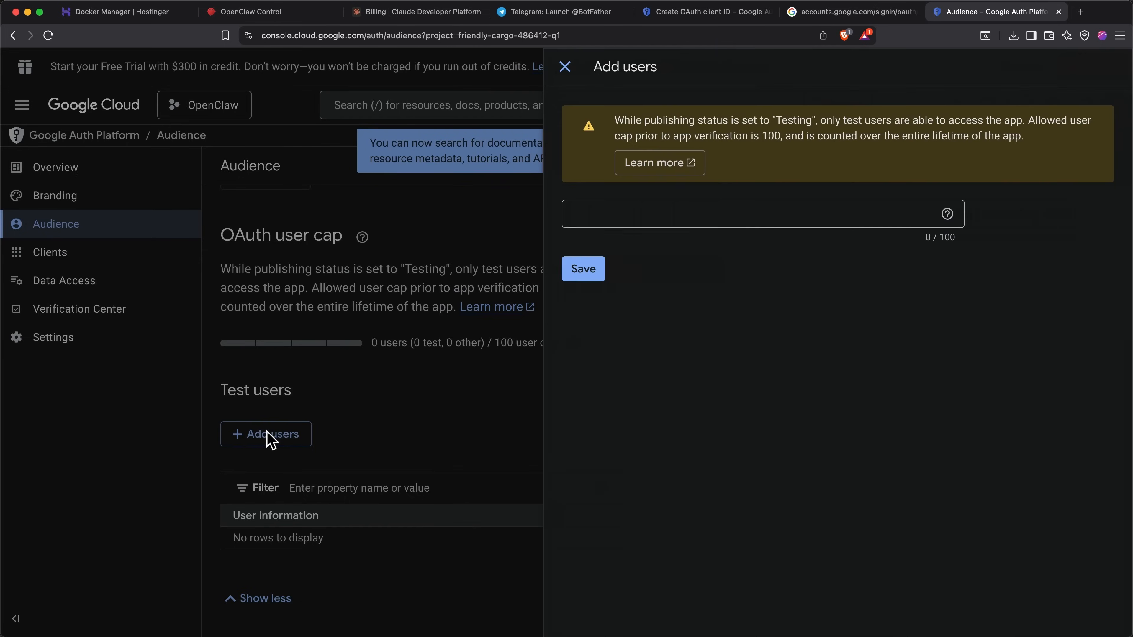
{"action": "left_click", "coordinate": [716, 215]}
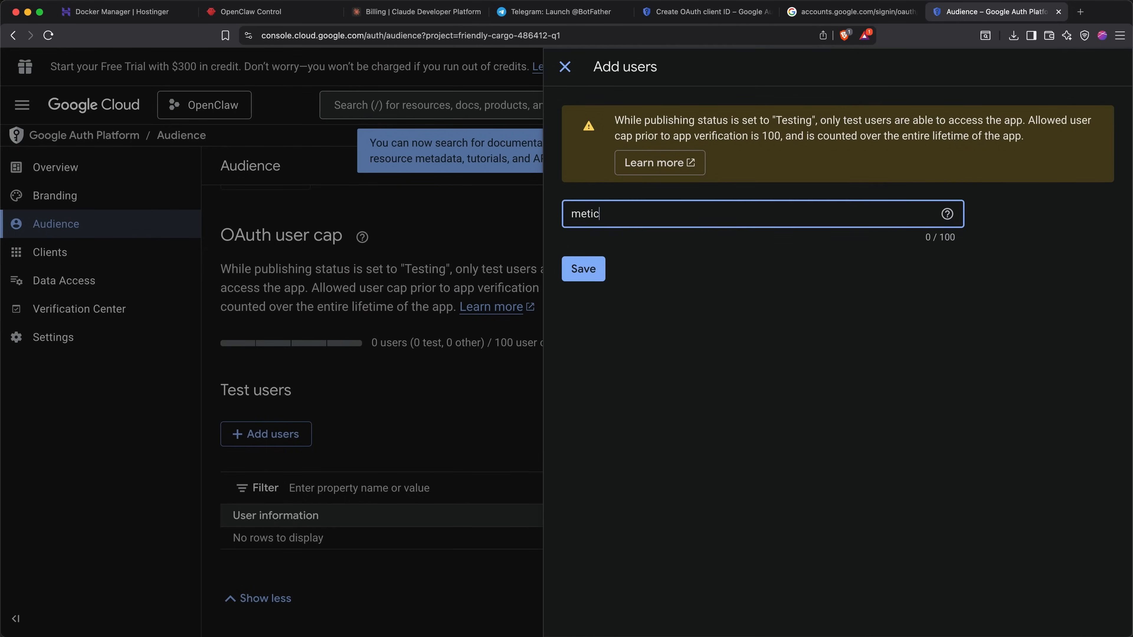
{"action": "left_click", "coordinate": [582, 273]}
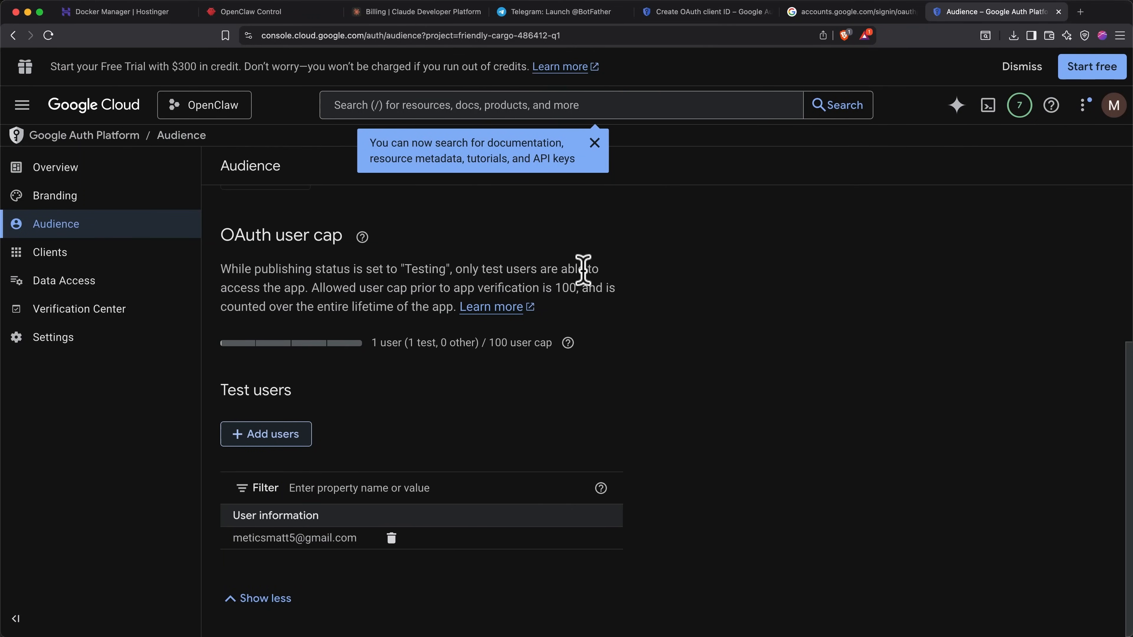
{"action": "key", "text": "super+Tab"}
Step: Tell Hex 'Test user added. Let's try again.' and sign in past the unverified-app warning
{"action": "type", "text": "Test user added. Let's try again."}
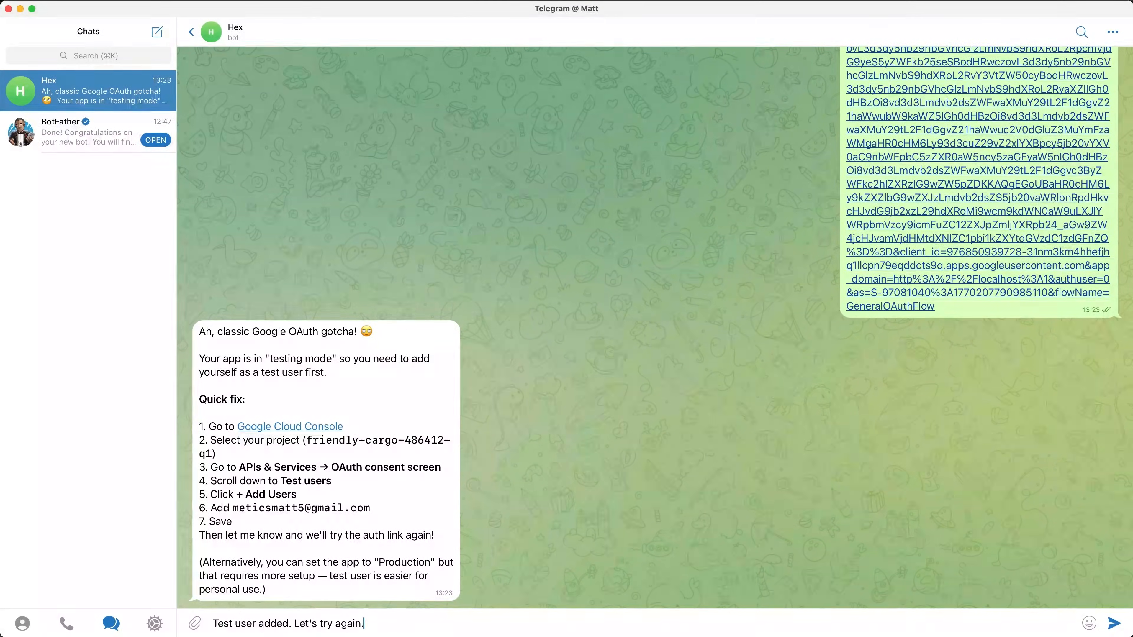
{"action": "key", "text": "Return"}
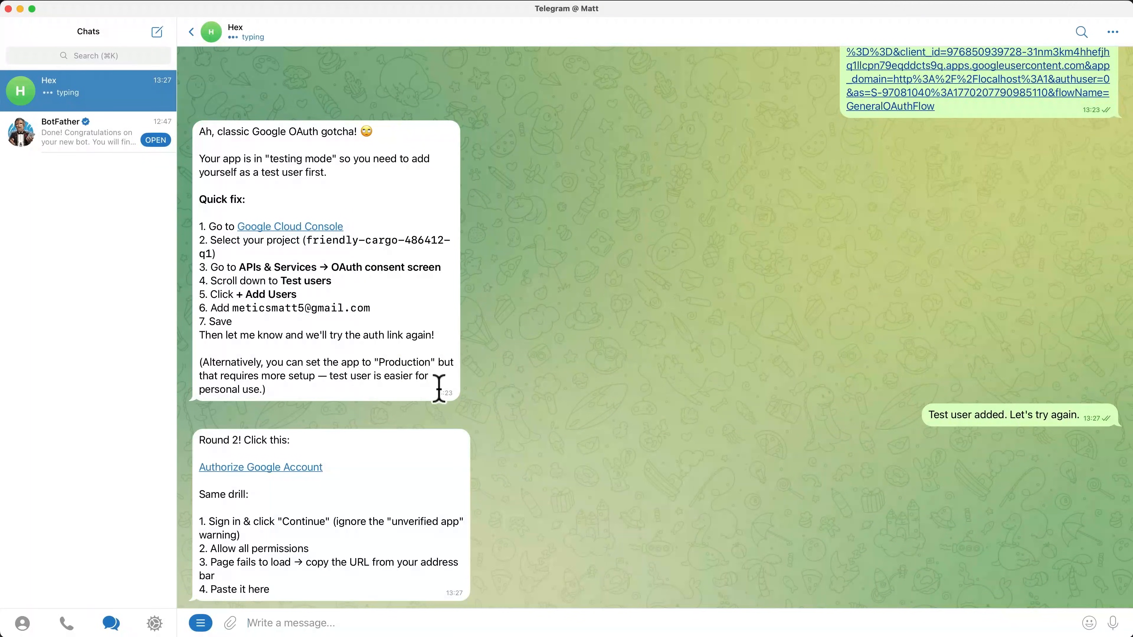
{"action": "left_click", "coordinate": [300, 468]}
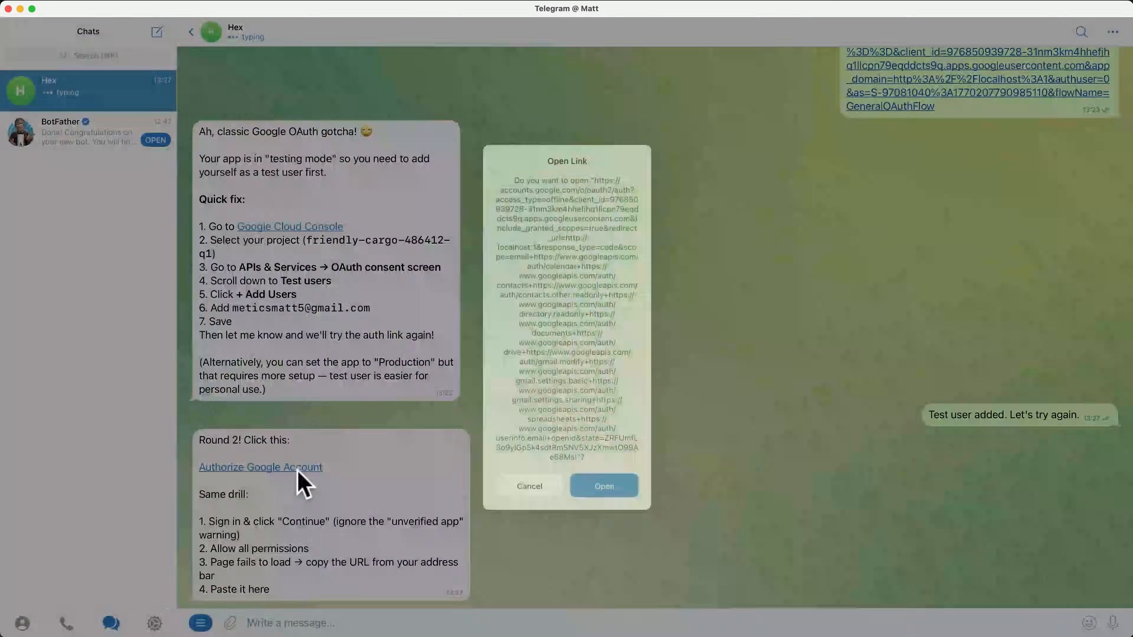
{"action": "left_click", "coordinate": [603, 487]}
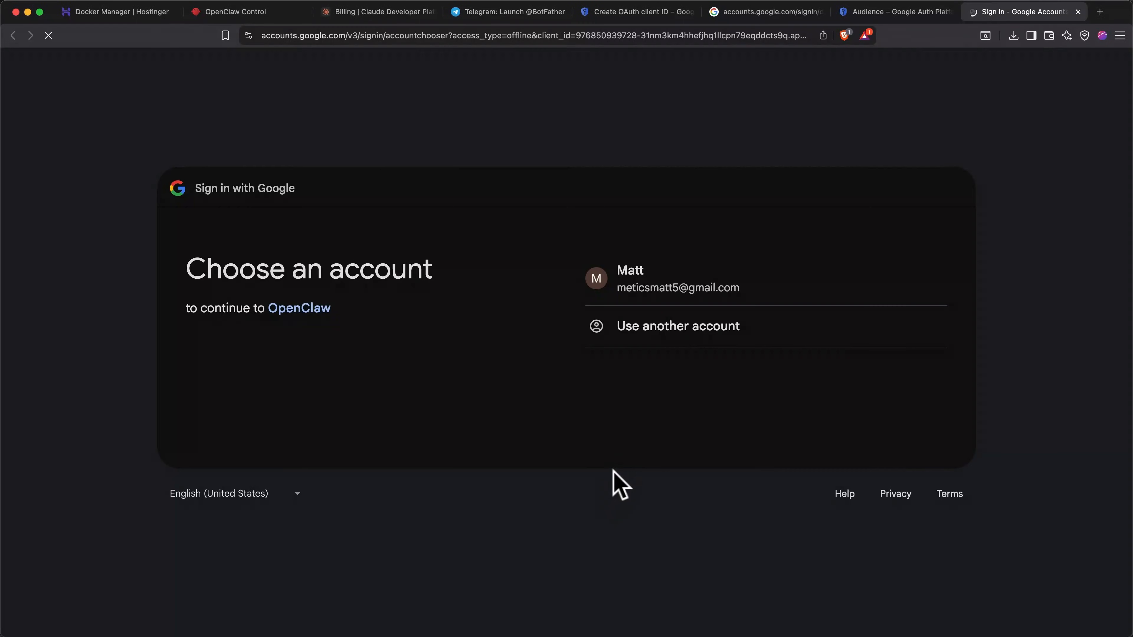
{"action": "left_click", "coordinate": [675, 289]}
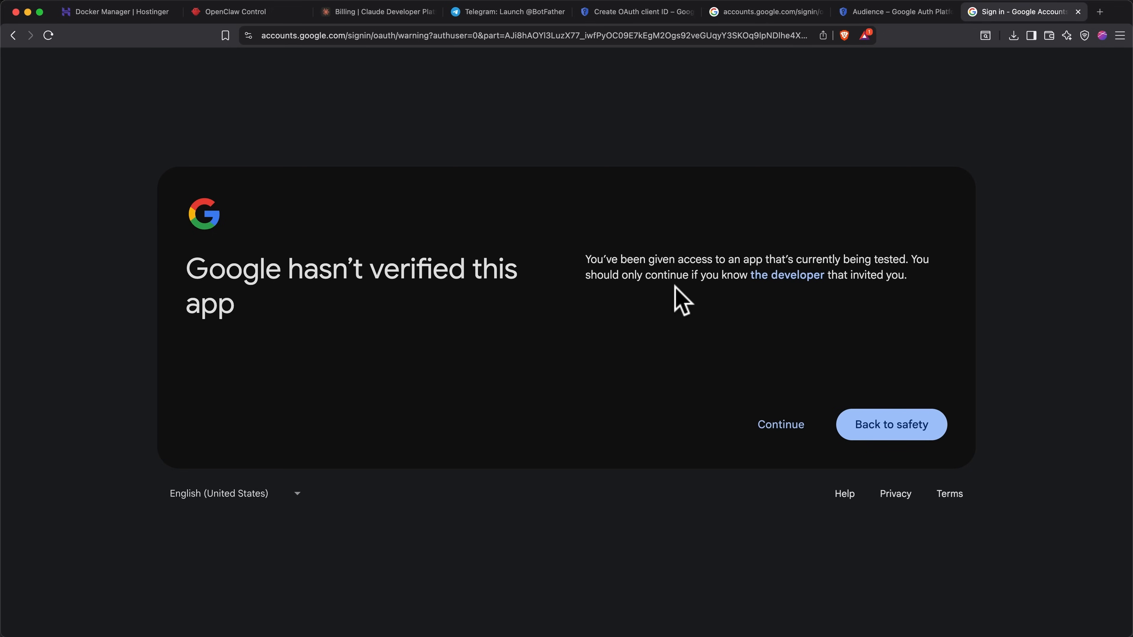
{"action": "left_click", "coordinate": [780, 439]}
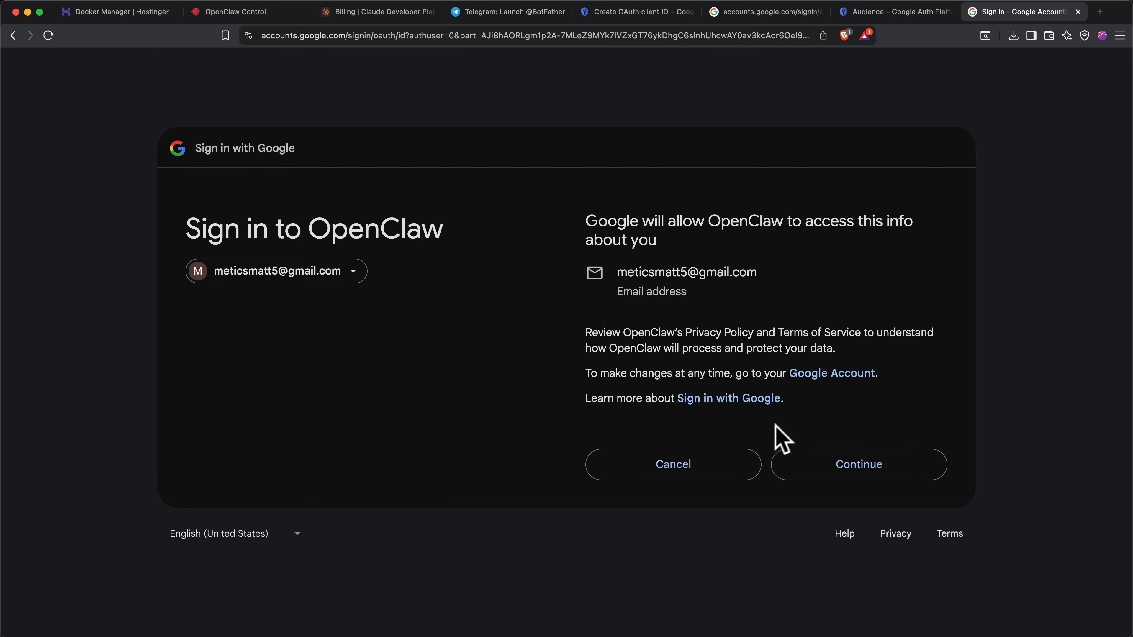
{"action": "left_click", "coordinate": [825, 472]}
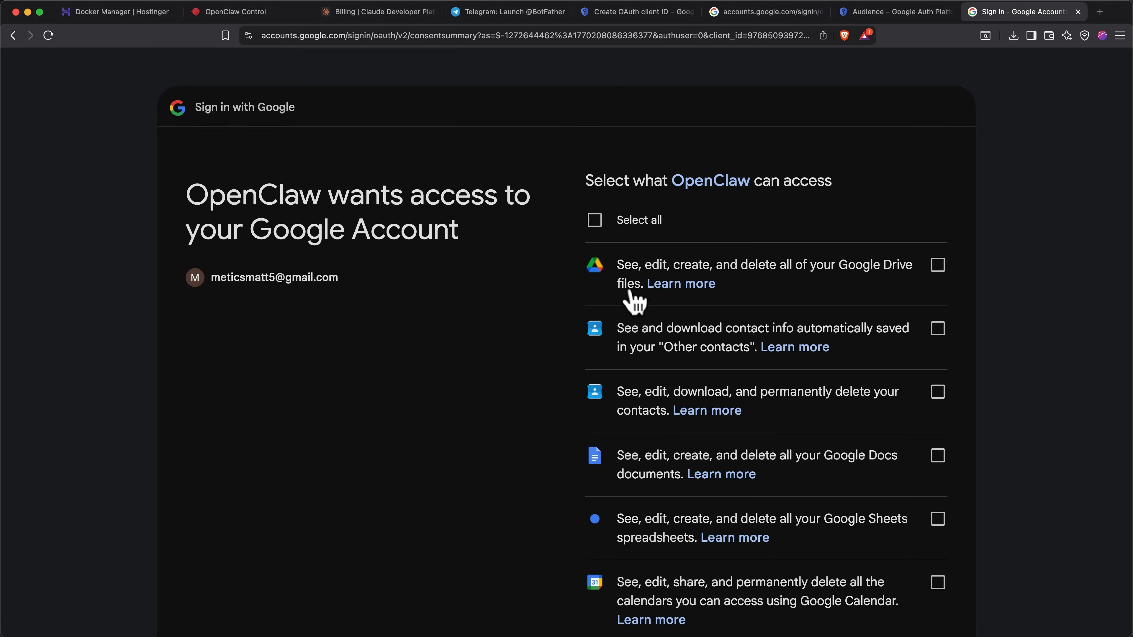
Step: Grant OpenClaw all requested permissions and copy the failed localhost redirect address
{"action": "left_click", "coordinate": [597, 225]}
{"action": "scroll", "coordinate": [599, 241], "scroll_direction": "down", "scroll_amount": 10}
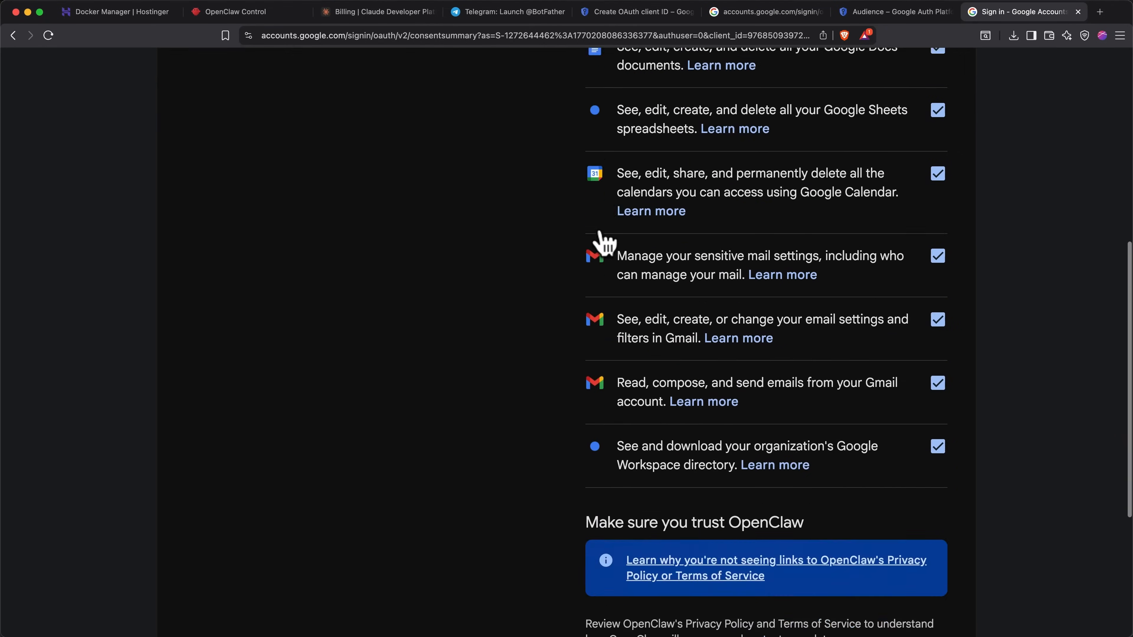
{"action": "scroll", "coordinate": [602, 242], "scroll_direction": "down", "scroll_amount": 5}
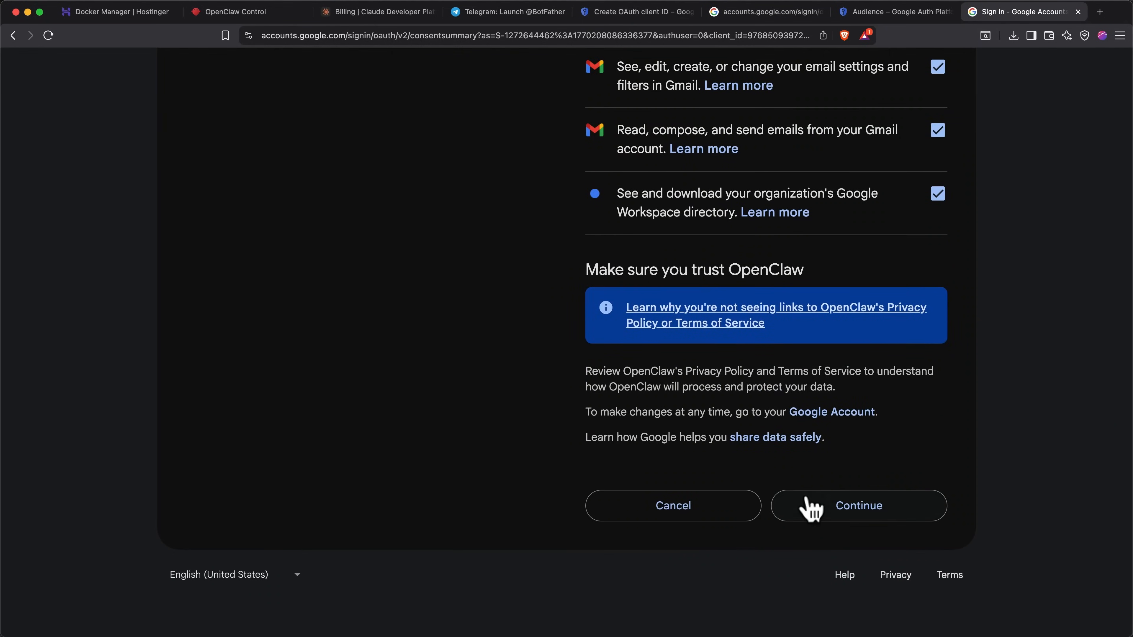
{"action": "left_click", "coordinate": [809, 507]}
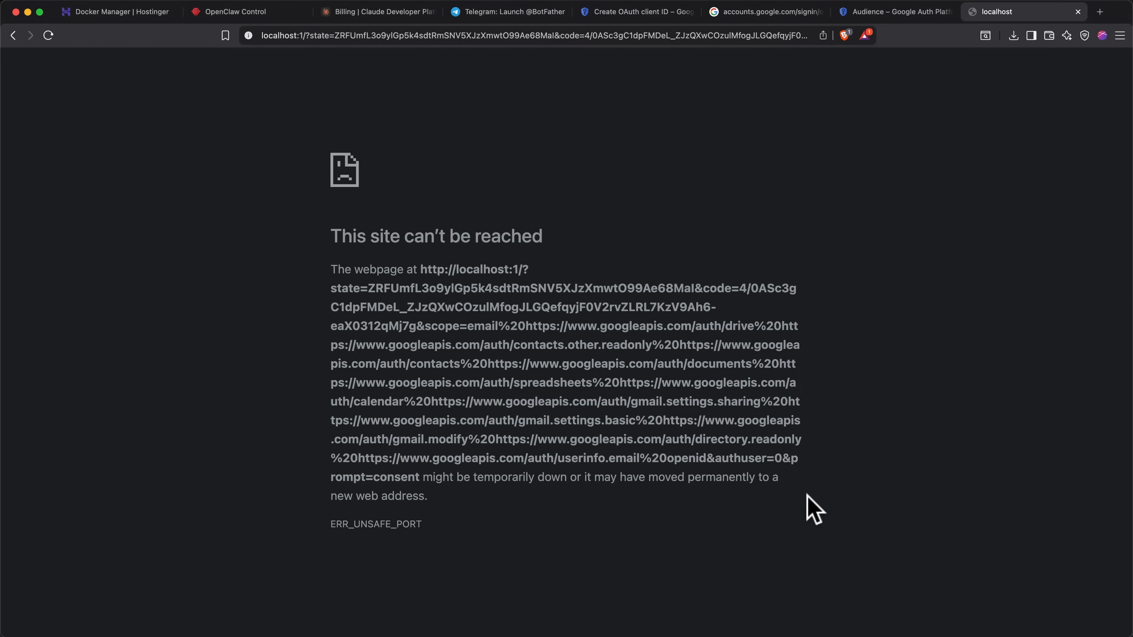
{"action": "left_click", "coordinate": [629, 36]}
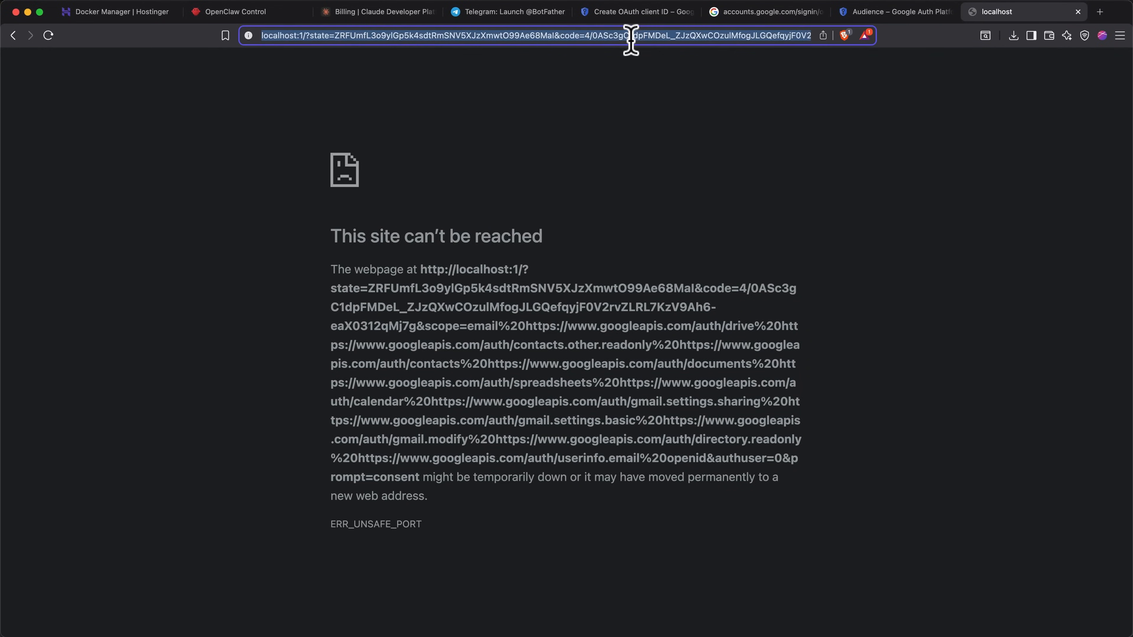
{"action": "key", "text": "super+Tab"}
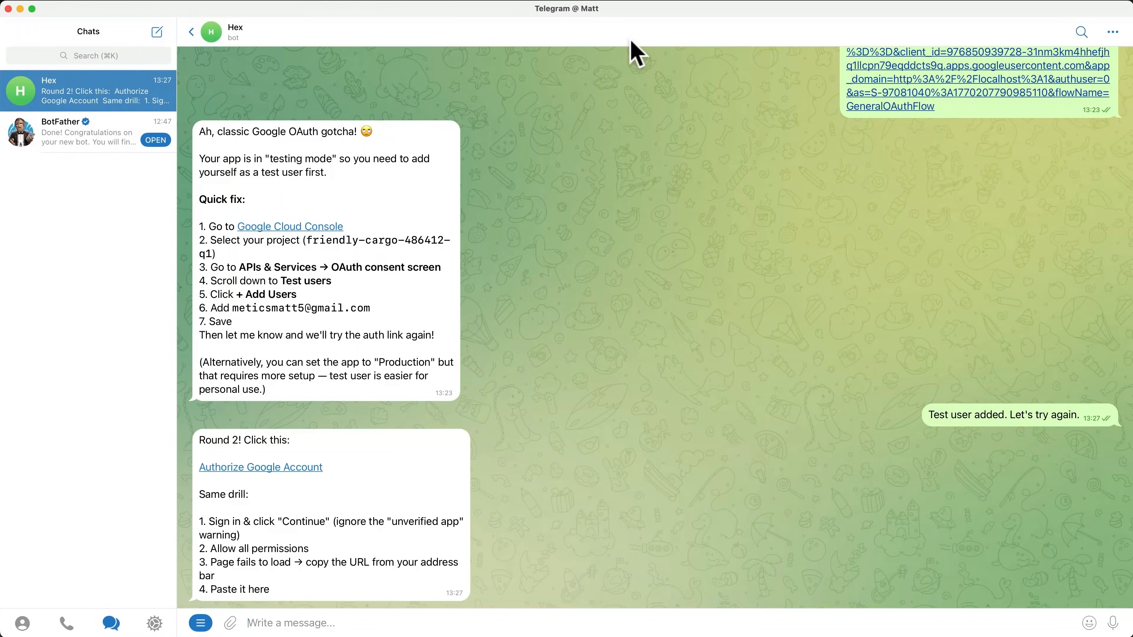
Step: Send the copied localhost redirect URL to Hex in the Telegram chat
{"action": "key", "text": "super+v"}
{"action": "key", "text": "Return"}
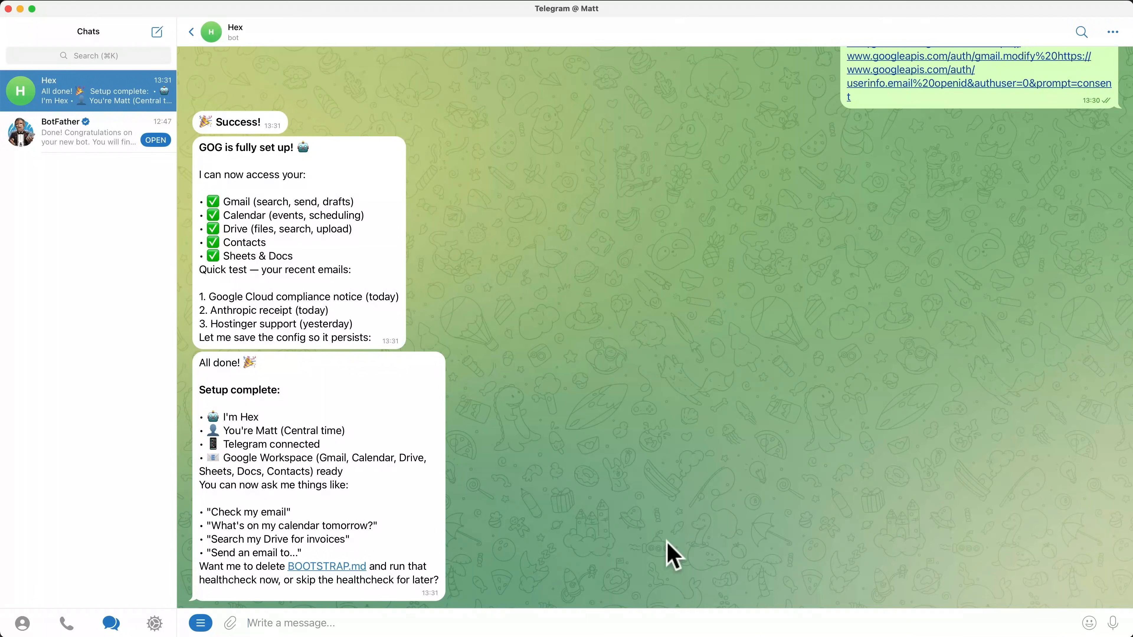
{"action": "type", "text": "What's on my calendar for Th"}
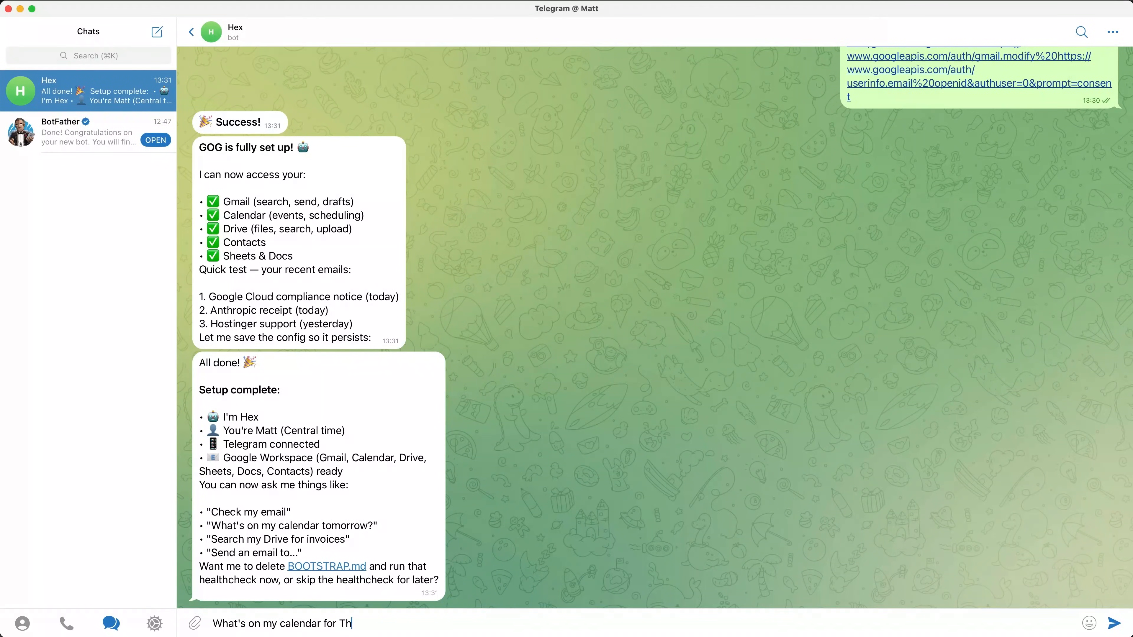
{"action": "type", "text": "ursday?"}
{"action": "key", "text": "Return"}
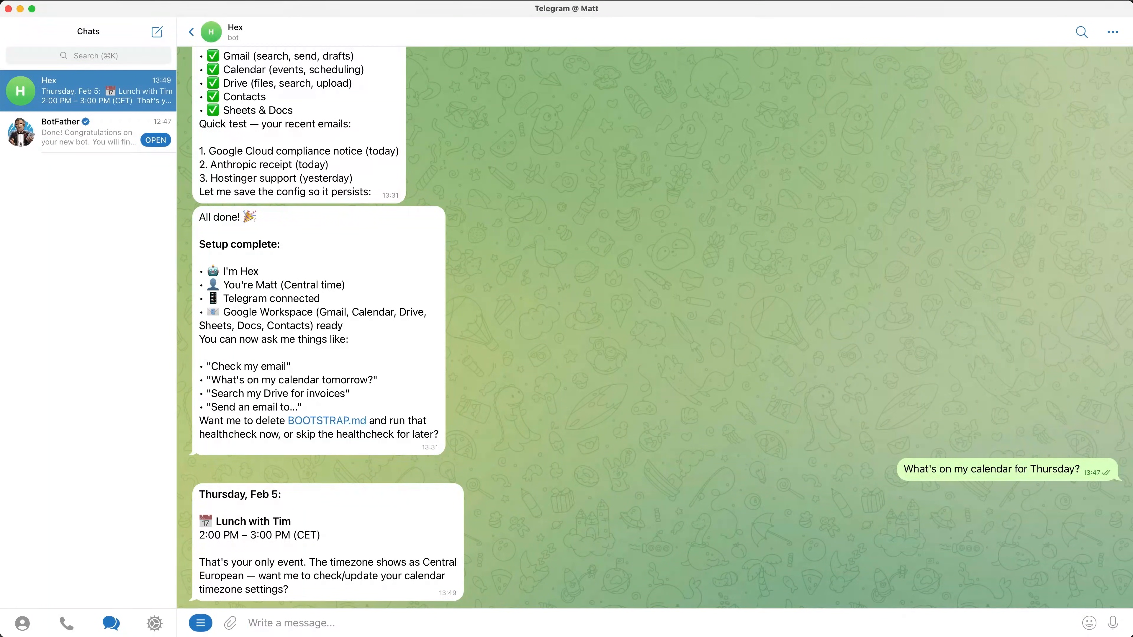
{"action": "type", "text": "Oh, I actually can't make that"}
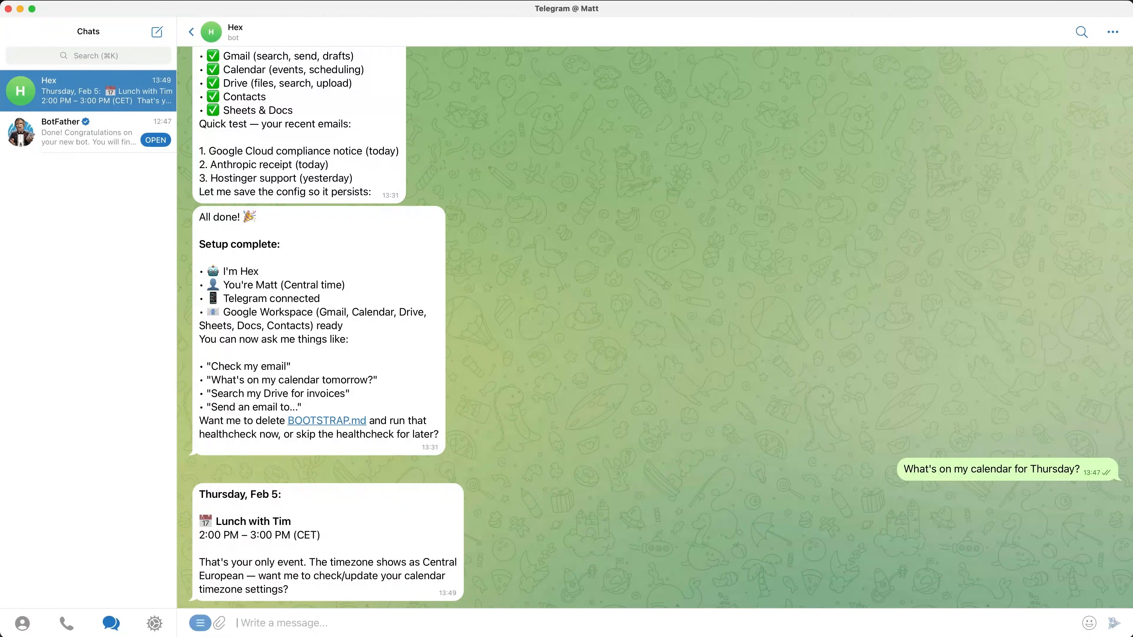
{"action": "type", "text": ". Please c"}
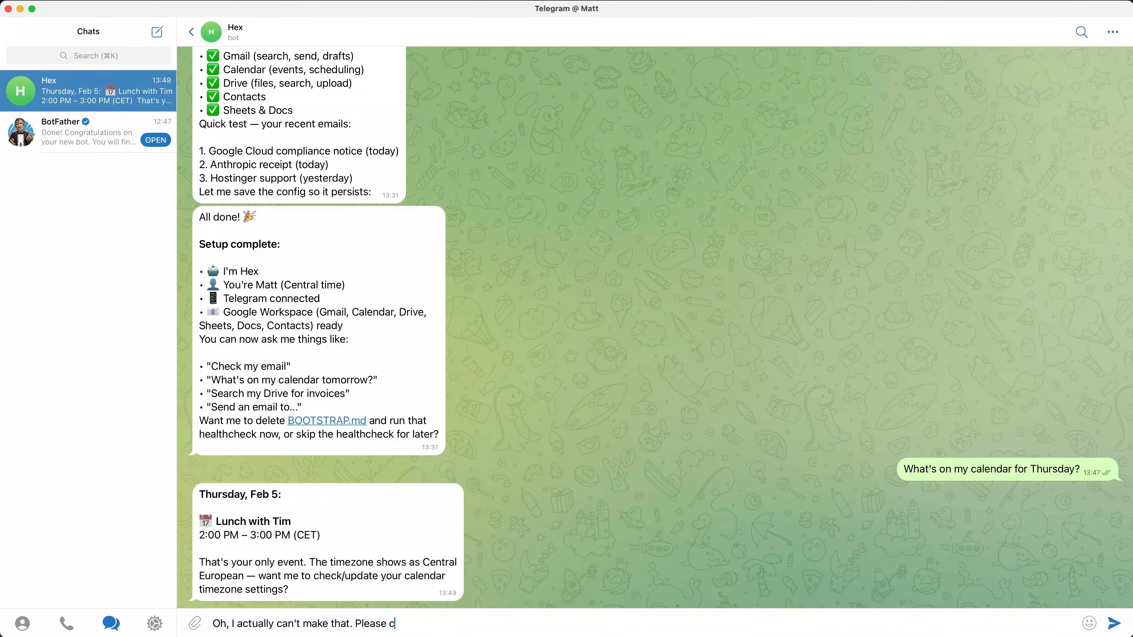
{"action": "type", "text": "hange that to the same time on Friday, an"}
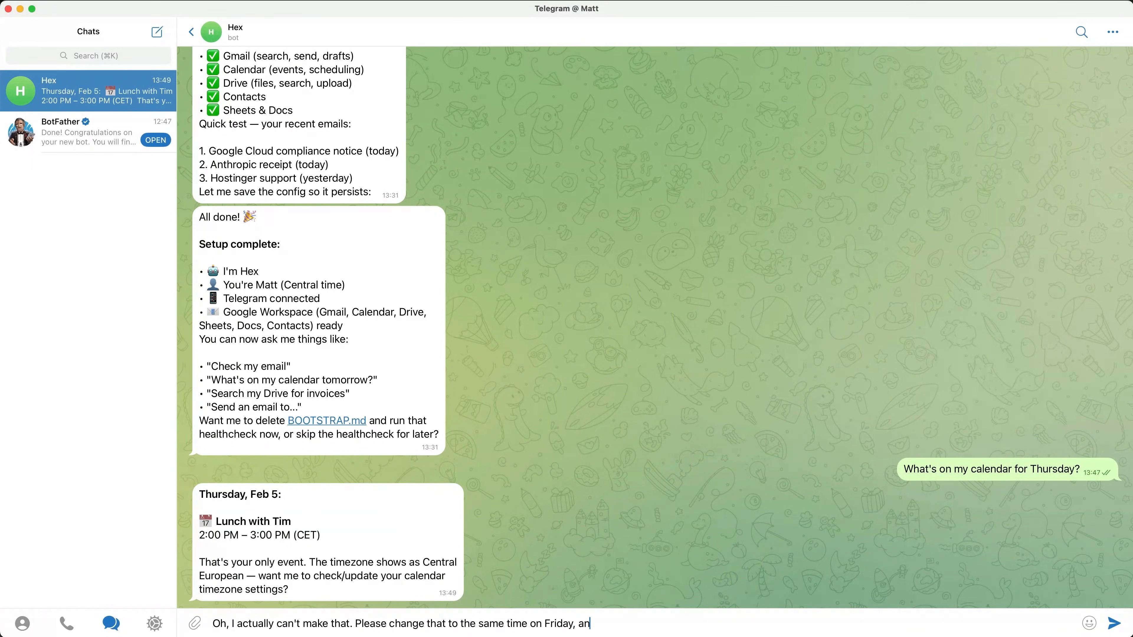
{"action": "type", "text": "d send Tim an email apologizing - I have "}
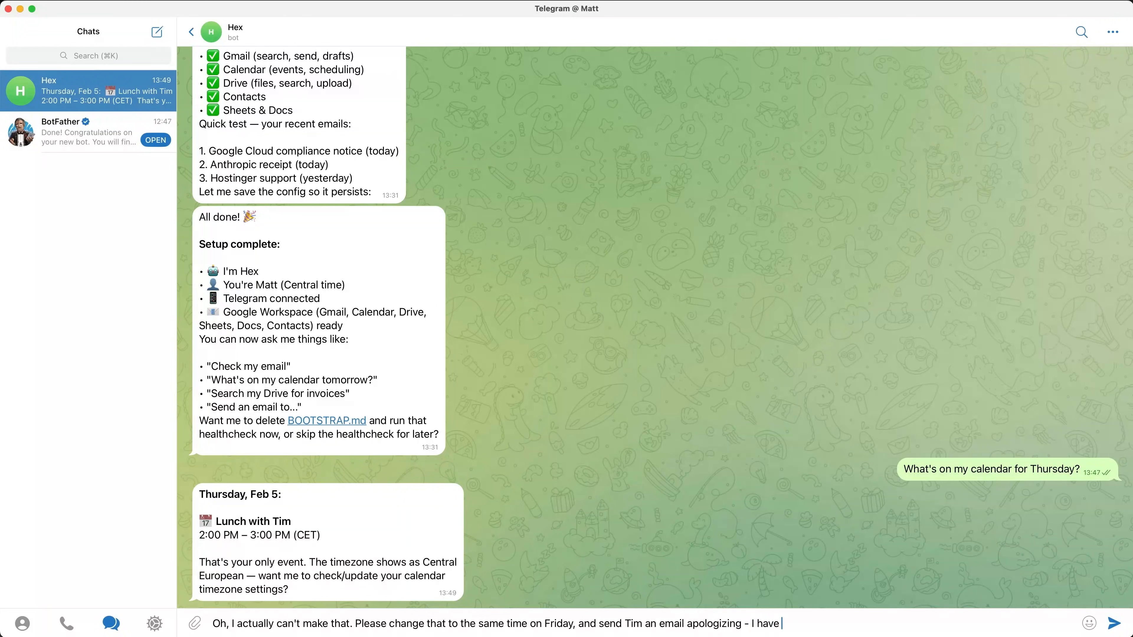
{"action": "type", "text": "to spend that afternoon building automations with my OpenClaw bot."}
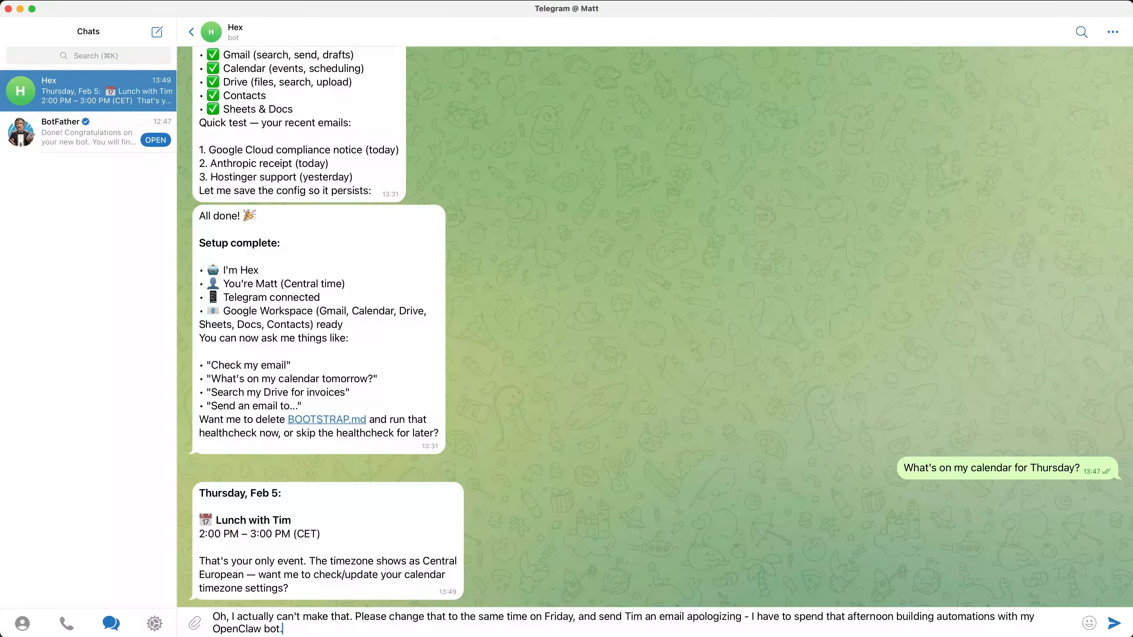
{"action": "key", "text": "Return"}
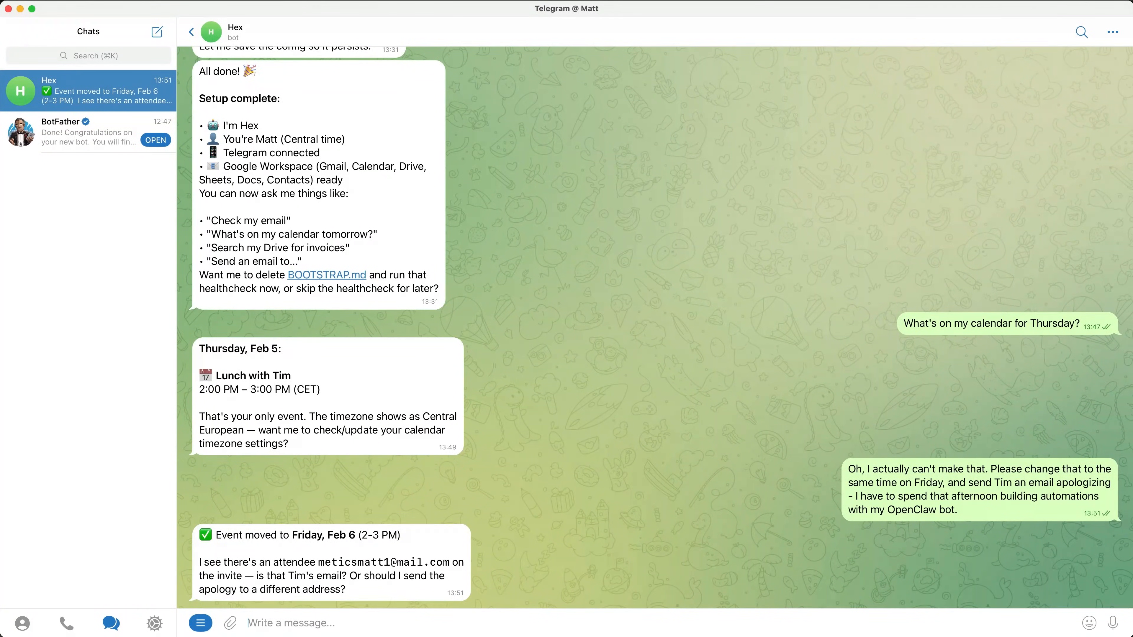
Step: Reply 'yes, that's the email' to confirm the attendee's address
{"action": "type", "text": "yes"}
{"action": "type", "text": "that's the email"}
{"action": "key", "text": "Return"}
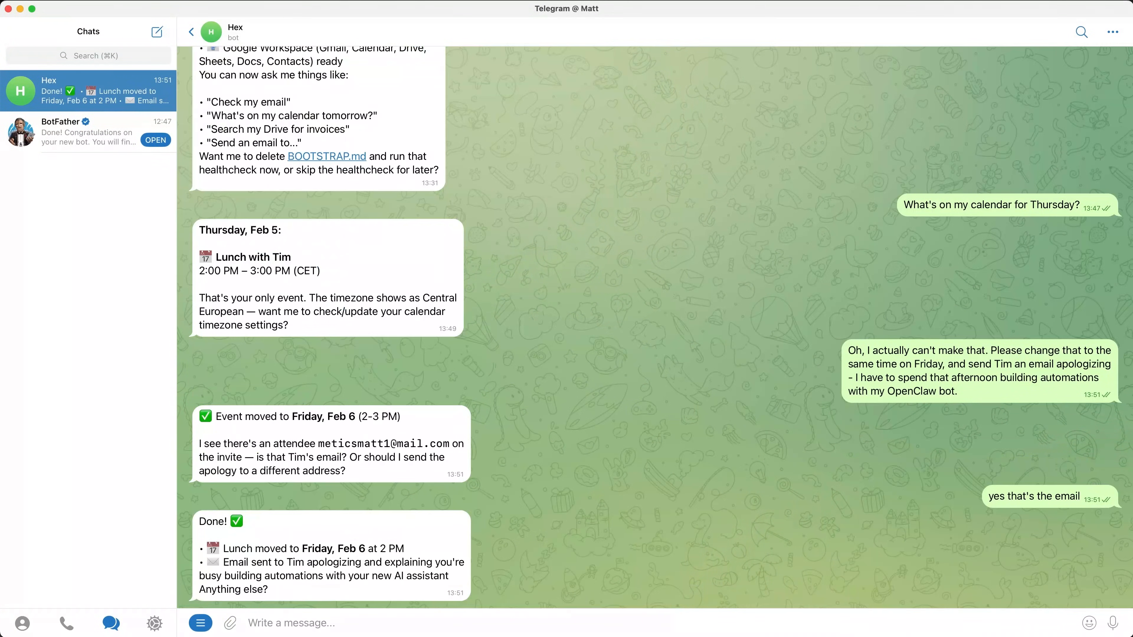